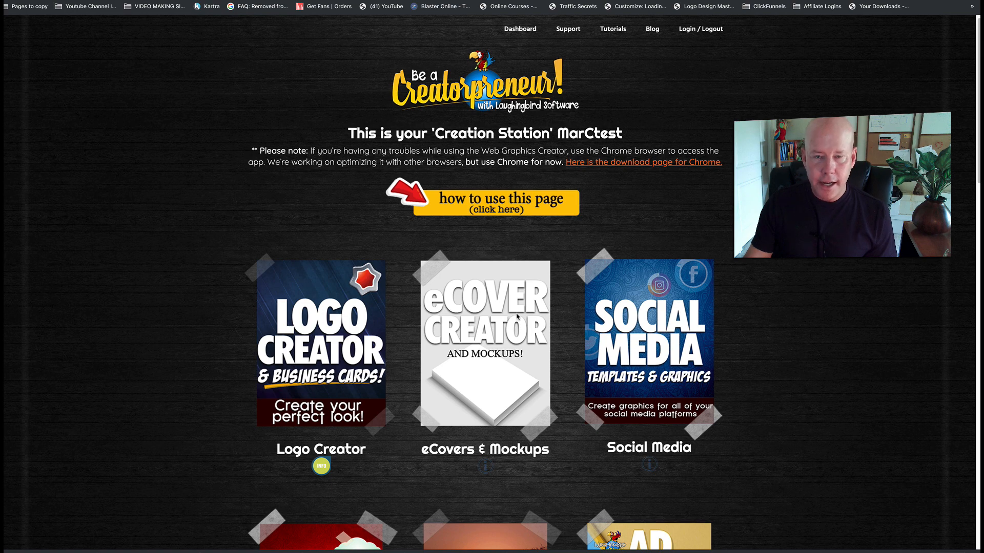
Step: Open the eCover Creator and load the Target Marketing cover template with the dart from the eCover templates
{"action": "left_click", "coordinate": [473, 306]}
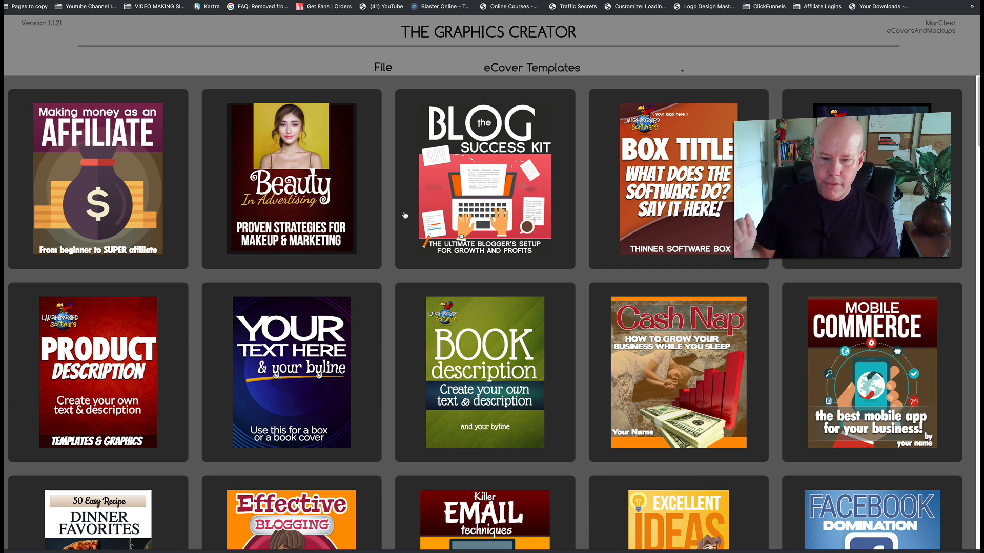
{"action": "scroll", "coordinate": [405, 216], "scroll_direction": "down", "scroll_amount": 15}
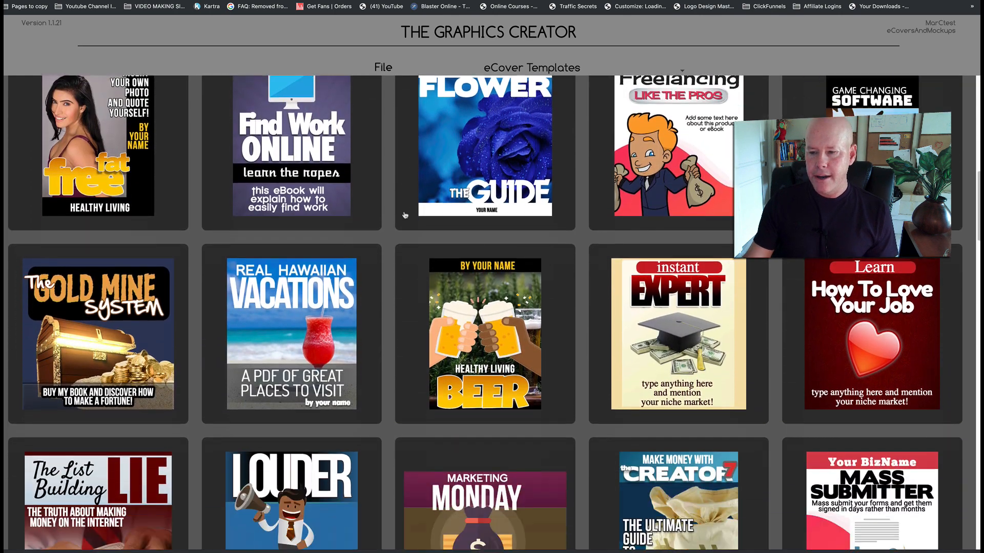
{"action": "scroll", "coordinate": [405, 215], "scroll_direction": "down", "scroll_amount": 8}
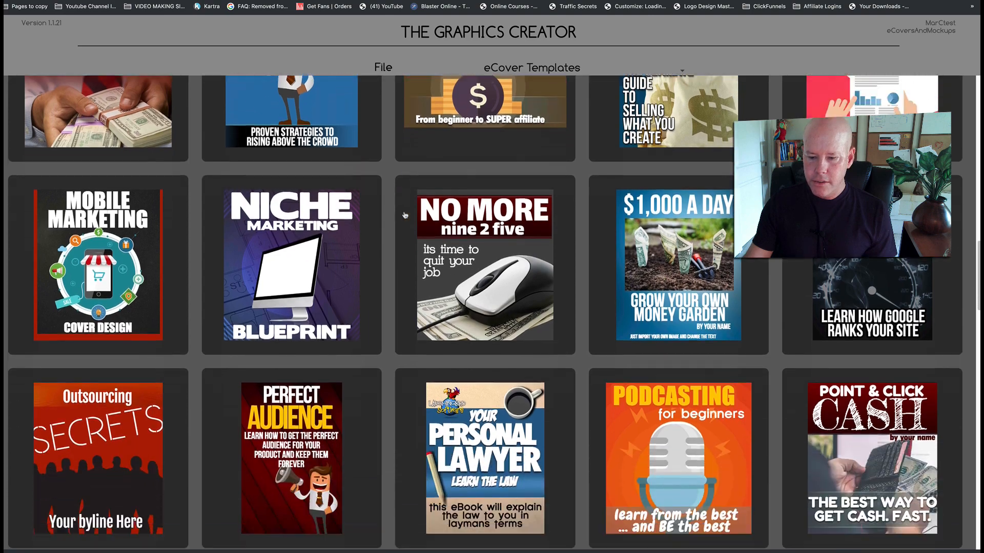
{"action": "scroll", "coordinate": [405, 216], "scroll_direction": "down", "scroll_amount": 7}
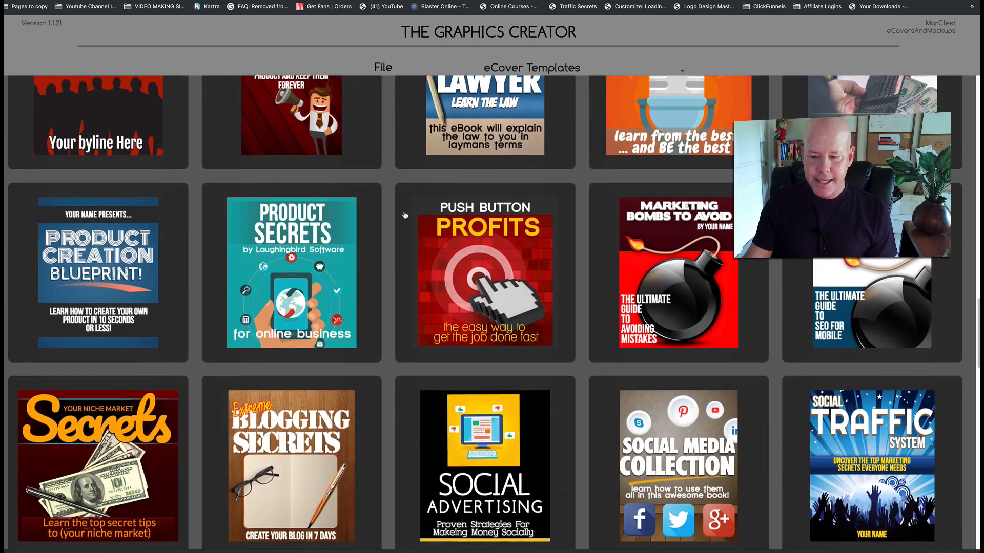
{"action": "scroll", "coordinate": [405, 215], "scroll_direction": "down", "scroll_amount": 5}
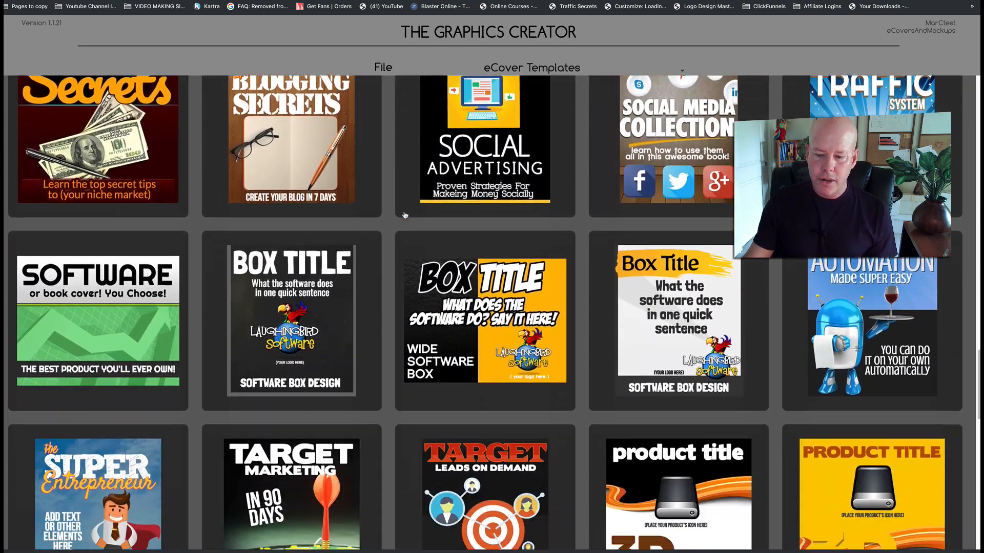
{"action": "scroll", "coordinate": [405, 215], "scroll_direction": "down", "scroll_amount": 1}
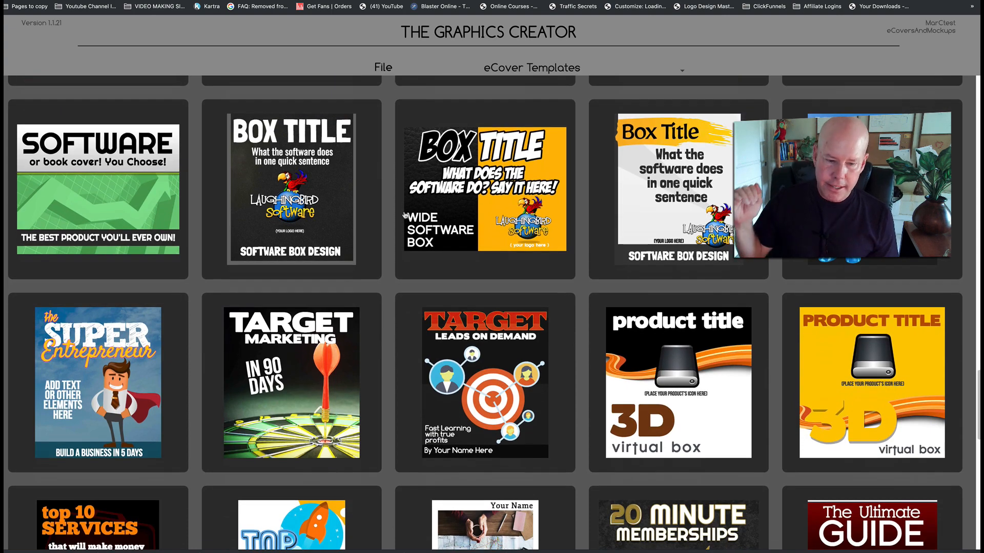
{"action": "scroll", "coordinate": [405, 216], "scroll_direction": "down", "scroll_amount": 1}
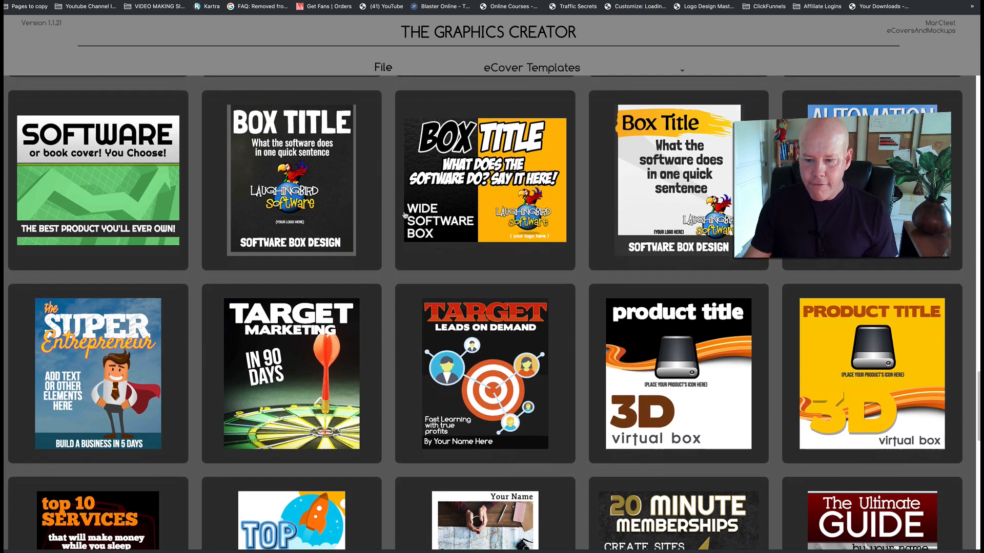
{"action": "left_click", "coordinate": [302, 347]}
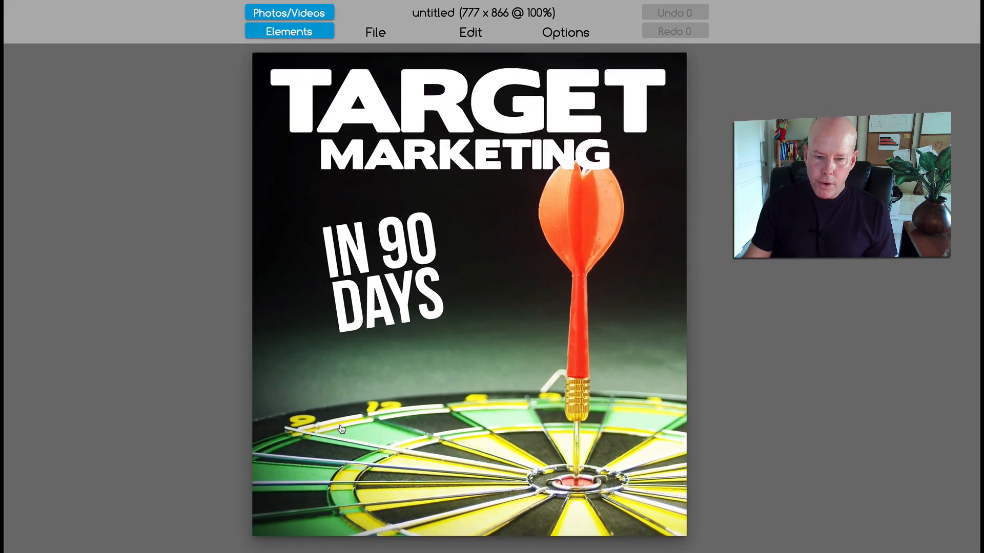
Step: Delete the dartboard background photo from the cover and search the stock photos for "fire"
{"action": "left_click_drag", "start_coordinate": [557, 330], "coordinate": [508, 318]}
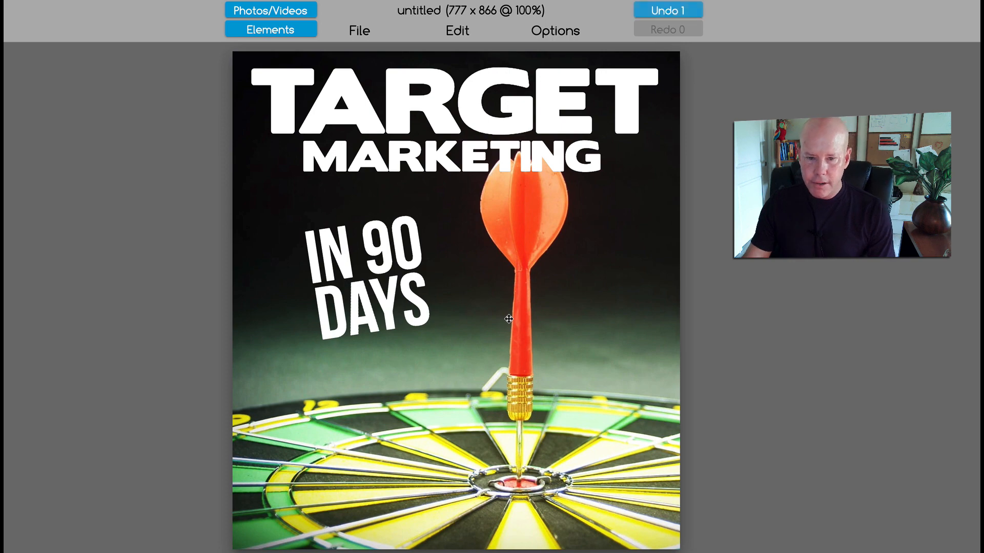
{"action": "key", "text": "Delete"}
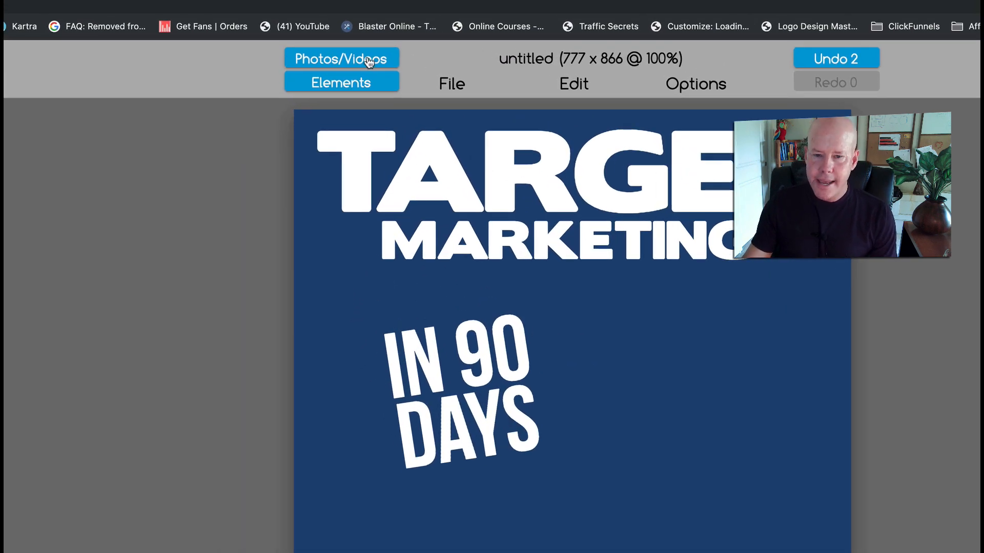
{"action": "left_click", "coordinate": [335, 60]}
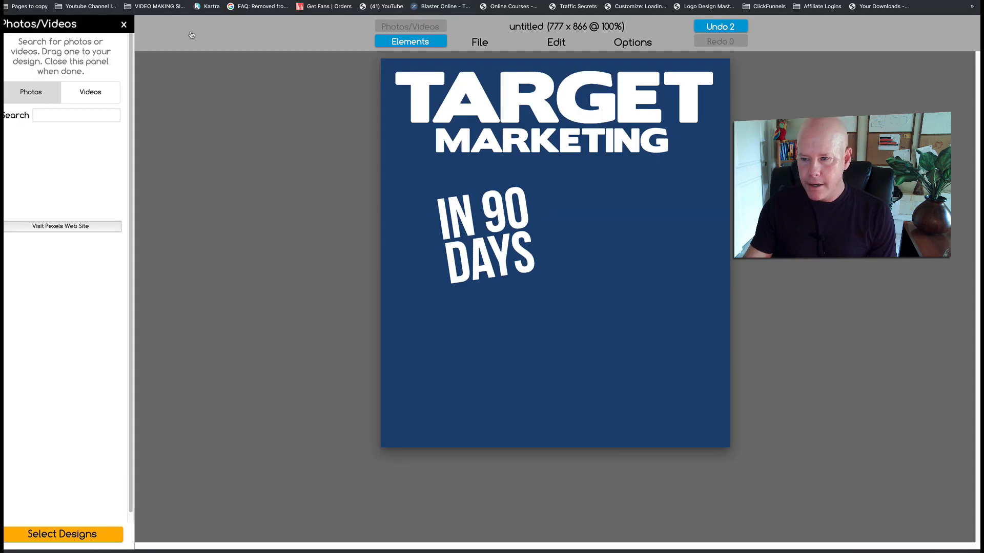
{"action": "left_click", "coordinate": [48, 120]}
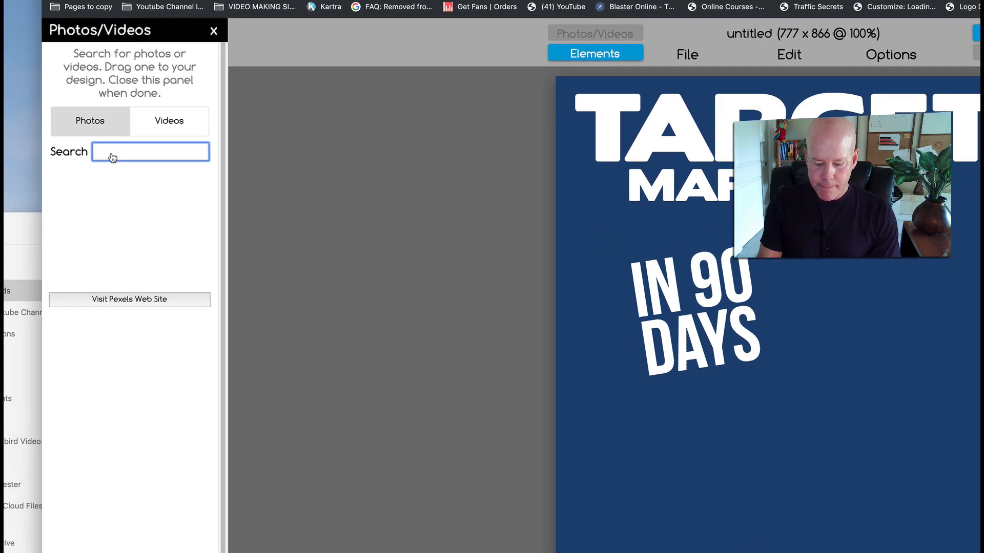
{"action": "type", "text": "f"}
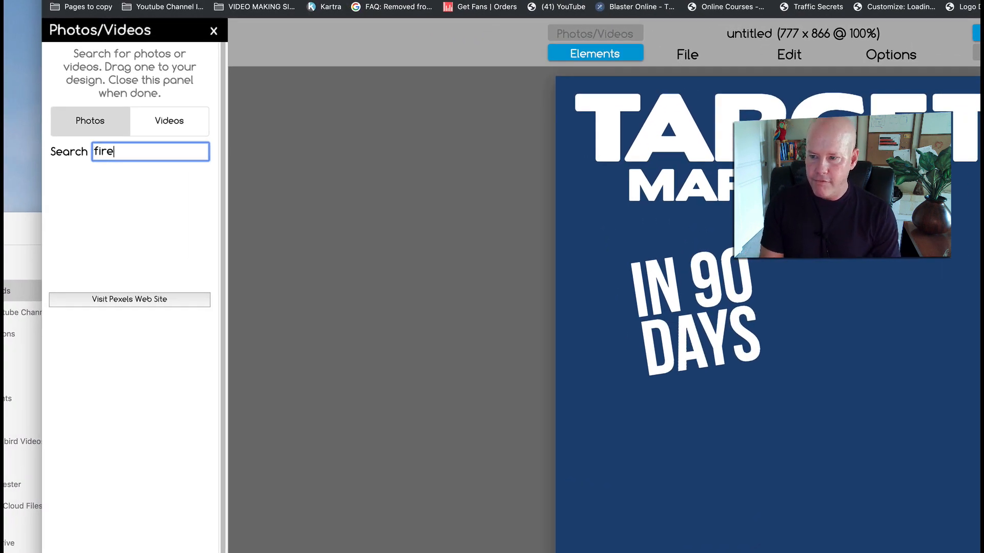
{"action": "type", "text": "ire"}
{"action": "key", "text": "Return"}
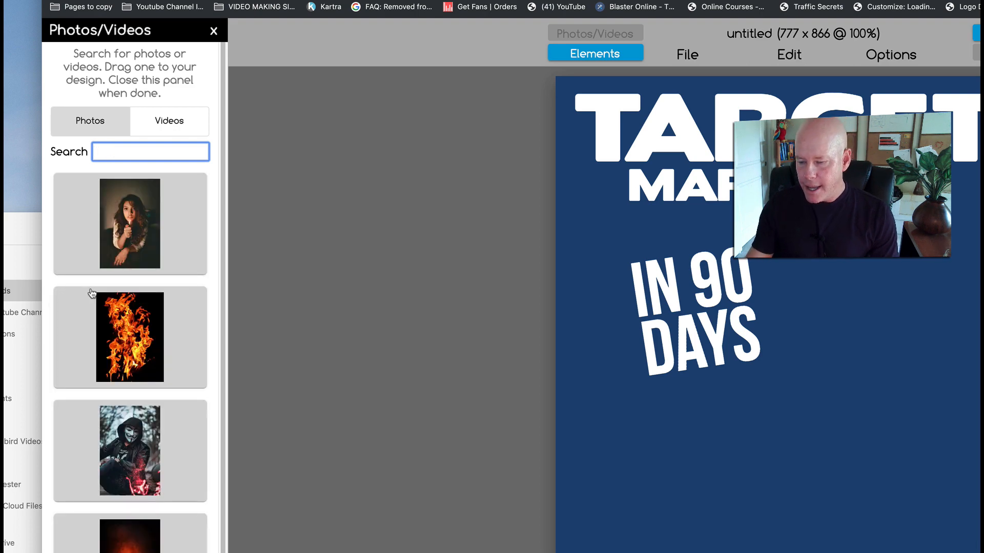
Step: Add the red candle photo from the results, enlarged to fill the whole cover and sent to the back behind the text
{"action": "scroll", "coordinate": [88, 291], "scroll_direction": "down", "scroll_amount": 5}
{"action": "scroll", "coordinate": [91, 293], "scroll_direction": "down", "scroll_amount": 3}
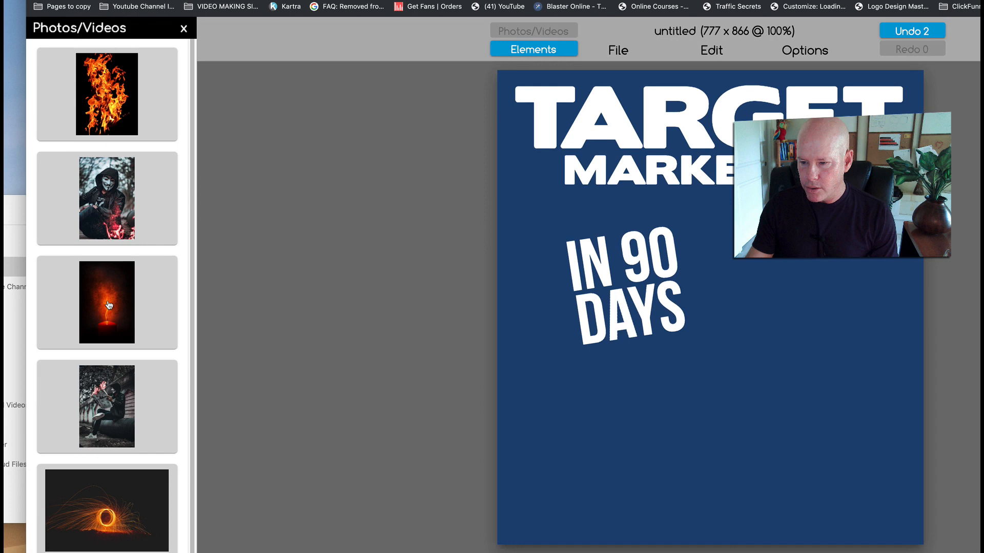
{"action": "left_click_drag", "start_coordinate": [109, 306], "coordinate": [761, 338]}
{"action": "left_click_drag", "start_coordinate": [596, 278], "coordinate": [506, 214]}
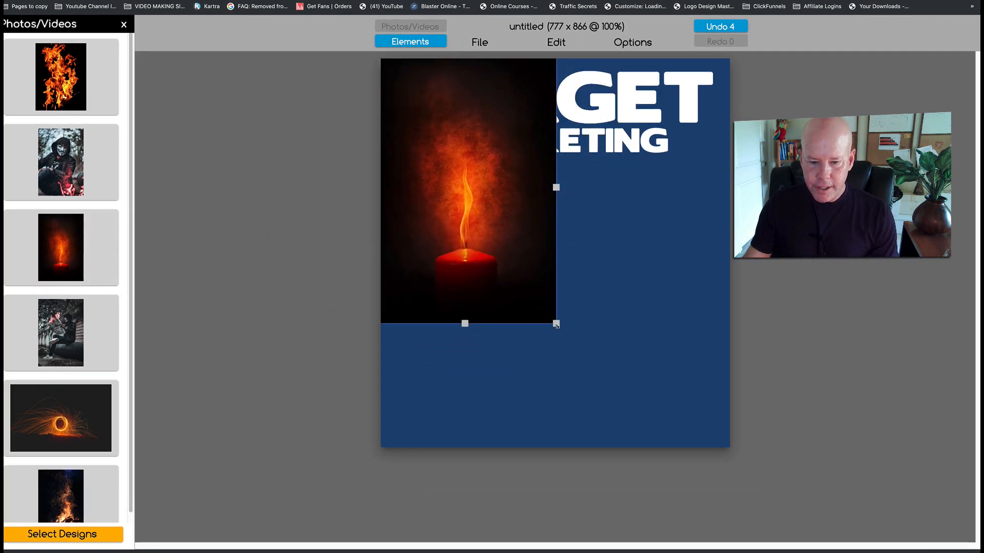
{"action": "left_click_drag", "start_coordinate": [557, 325], "coordinate": [887, 468]}
{"action": "left_click_drag", "start_coordinate": [624, 368], "coordinate": [615, 234]}
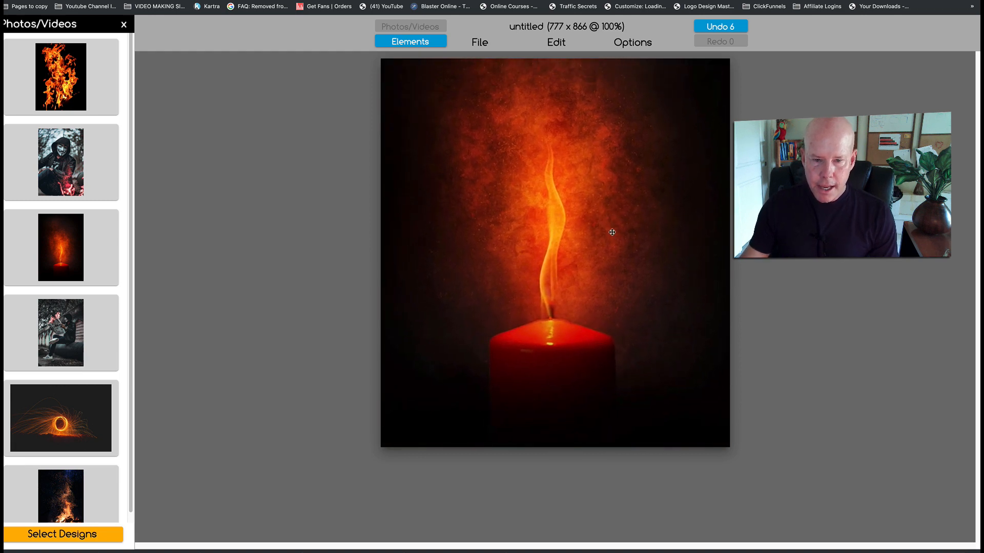
{"action": "left_click", "coordinate": [621, 45]}
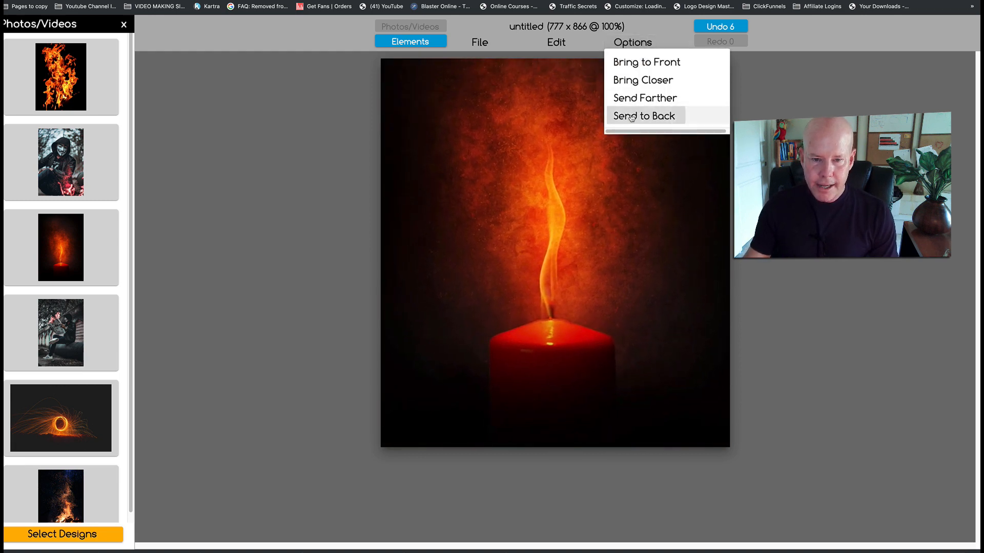
{"action": "left_click", "coordinate": [631, 115]}
Step: Replace the title TARGET with "FIRE" and the MARKETING line below it with "YOUR BOSS"
{"action": "double_click", "coordinate": [540, 111]}
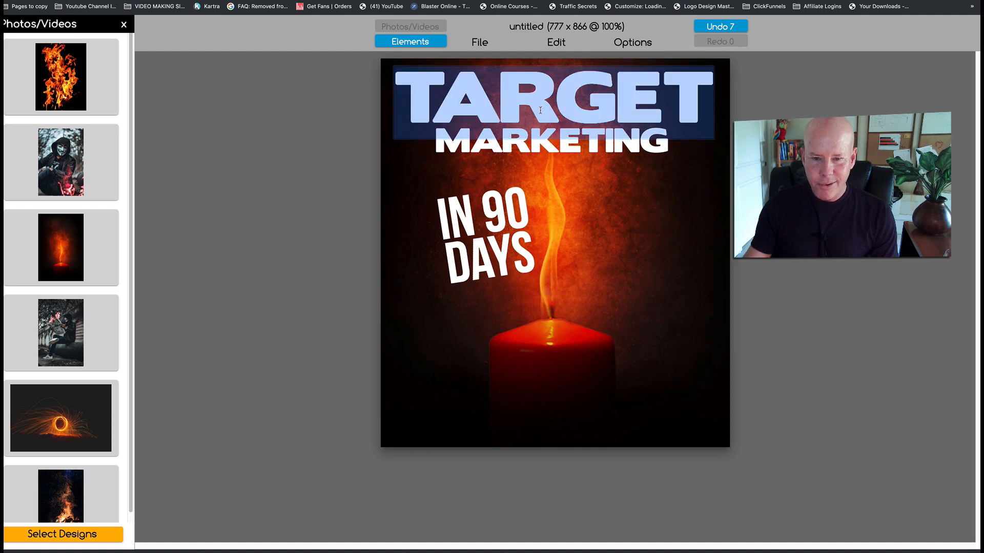
{"action": "type", "text": "FIRE"}
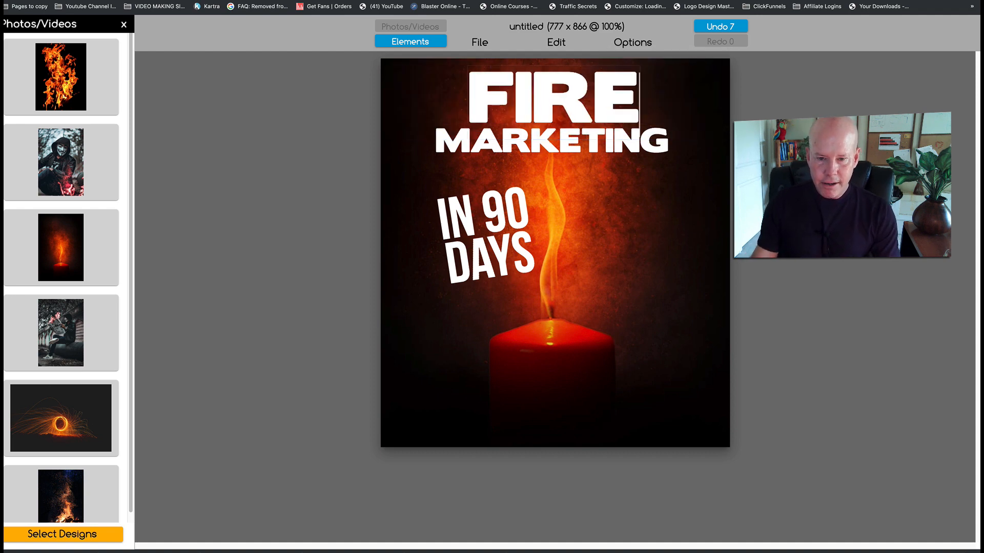
{"action": "double_click", "coordinate": [537, 145]}
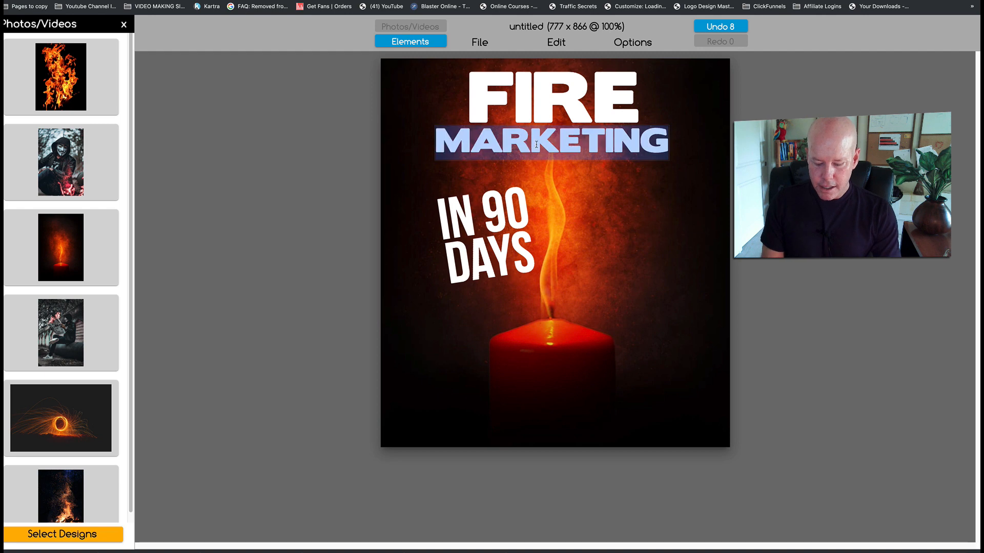
{"action": "type", "text": "YOUR BOSS"}
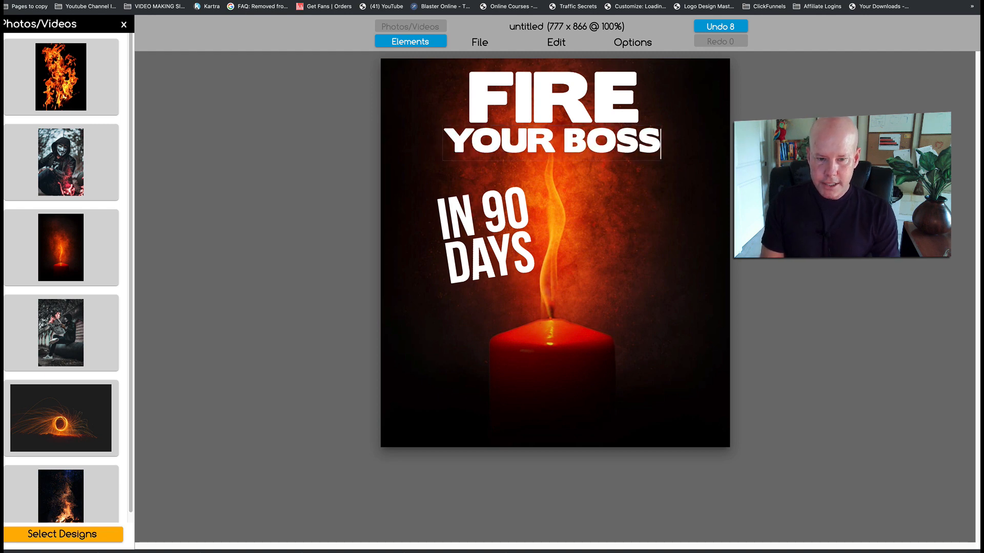
Step: Move the IN 90 DAYS text toward the cover's left edge, clear of the flame, and close the photo library
{"action": "left_click_drag", "start_coordinate": [498, 215], "coordinate": [460, 227]}
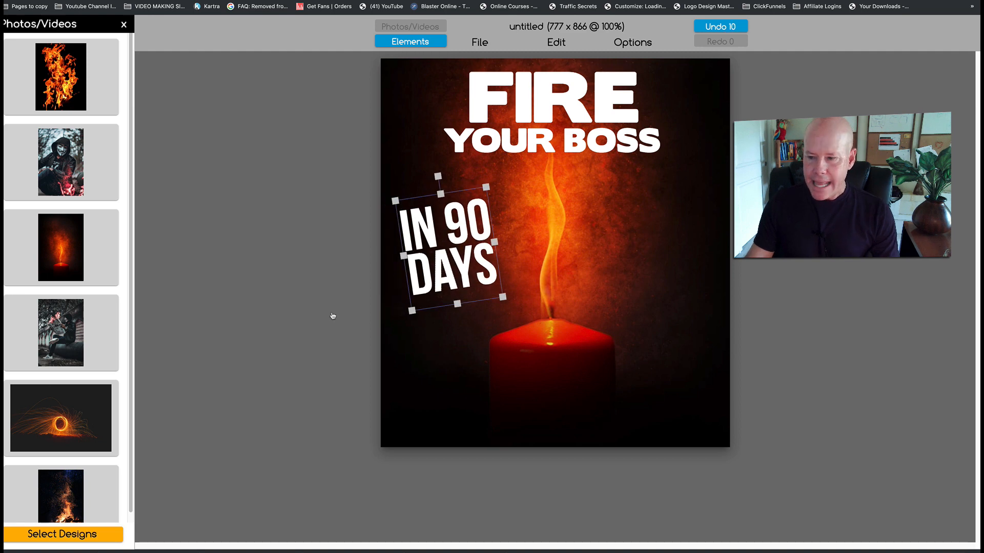
{"action": "left_click", "coordinate": [124, 25]}
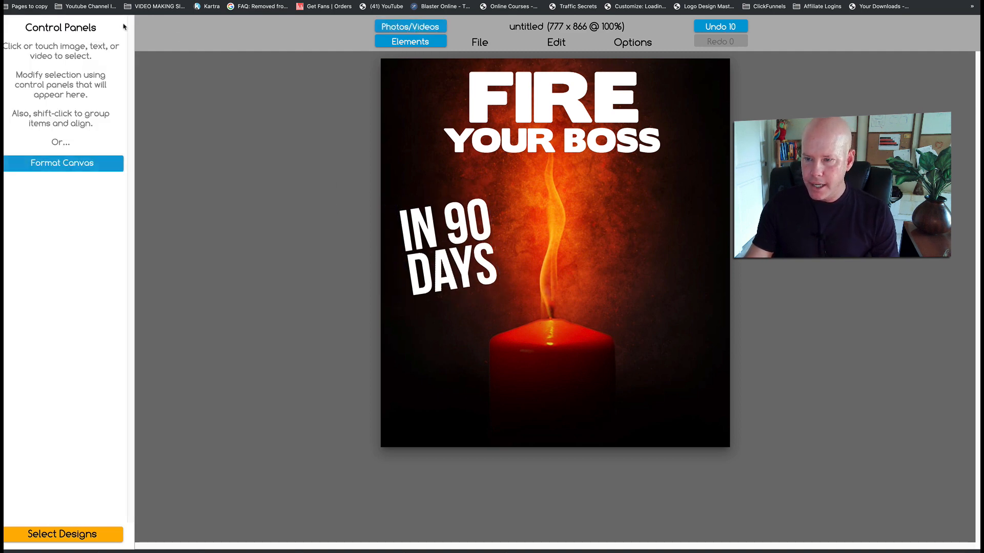
Step: Add the round red badge with the orange ring from the Badges category of Design Elements to the cover
{"action": "left_click", "coordinate": [411, 45]}
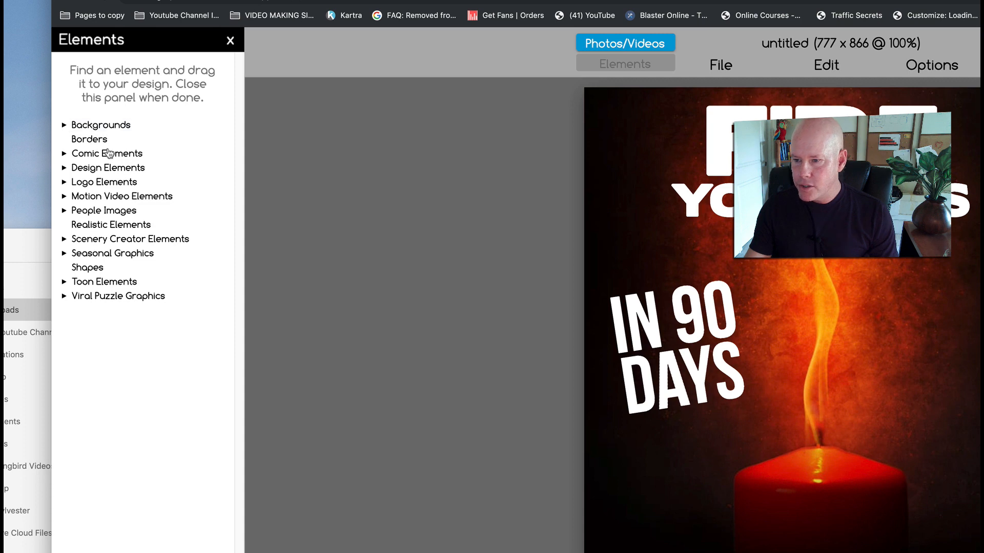
{"action": "left_click", "coordinate": [100, 169]}
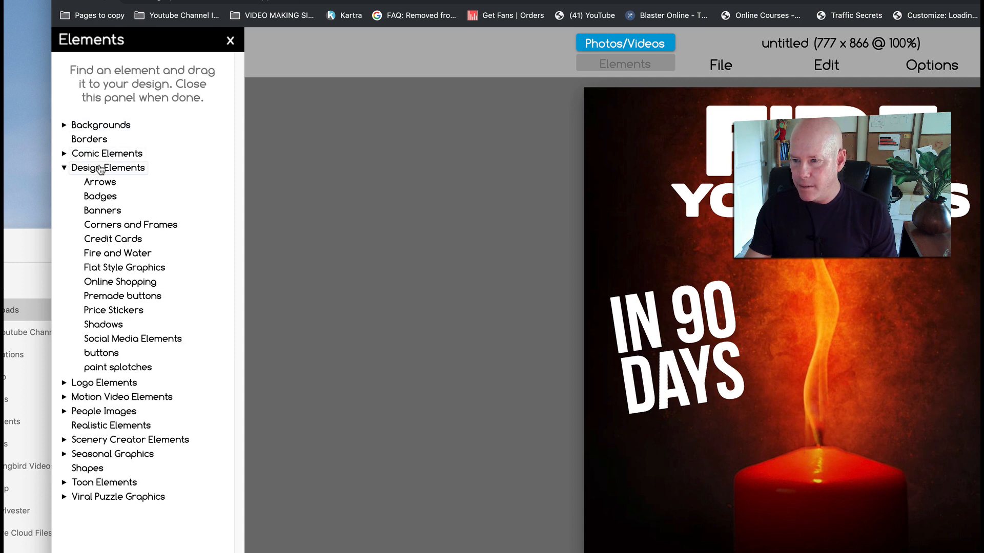
{"action": "left_click", "coordinate": [95, 200]}
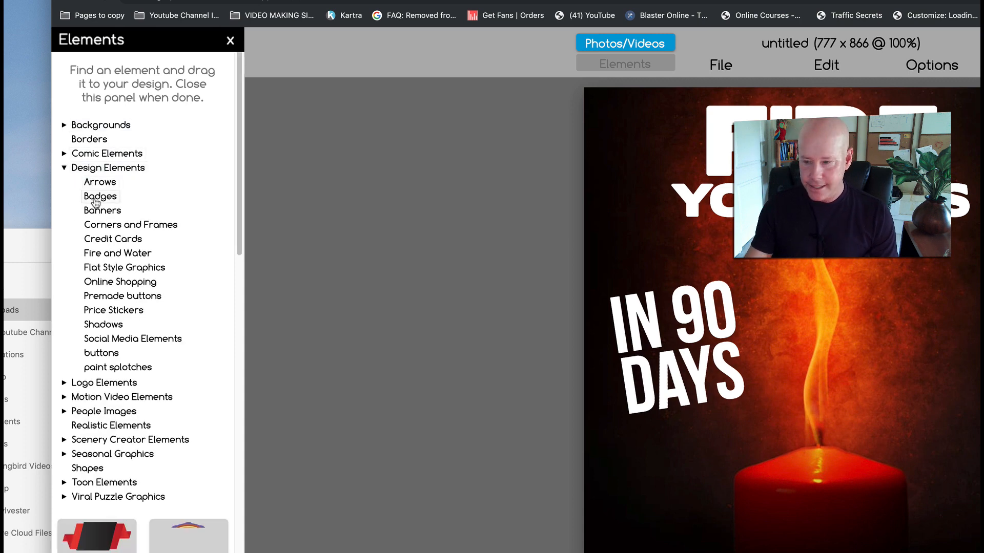
{"action": "scroll", "coordinate": [136, 399], "scroll_direction": "down", "scroll_amount": 3}
{"action": "scroll", "coordinate": [136, 405], "scroll_direction": "down", "scroll_amount": 2}
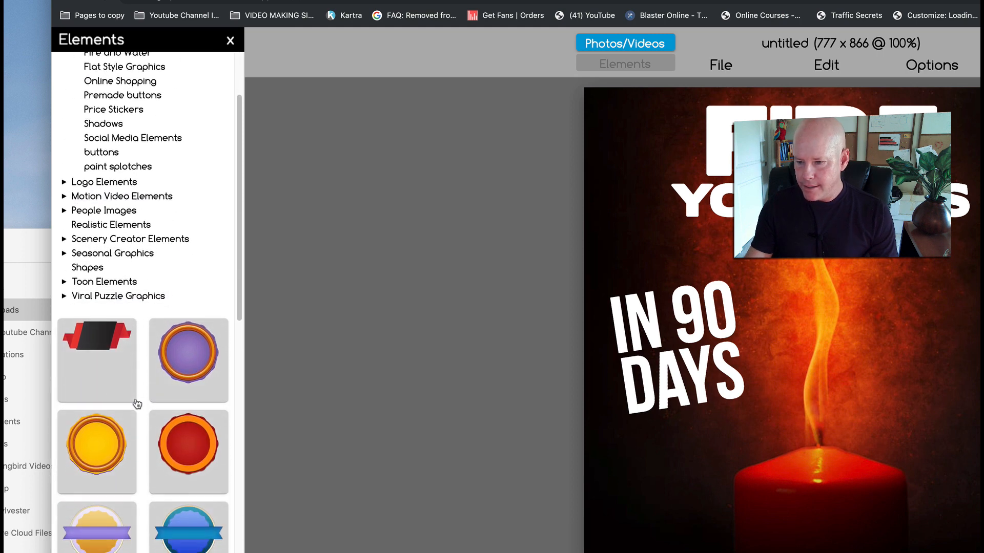
{"action": "left_click", "coordinate": [209, 456]}
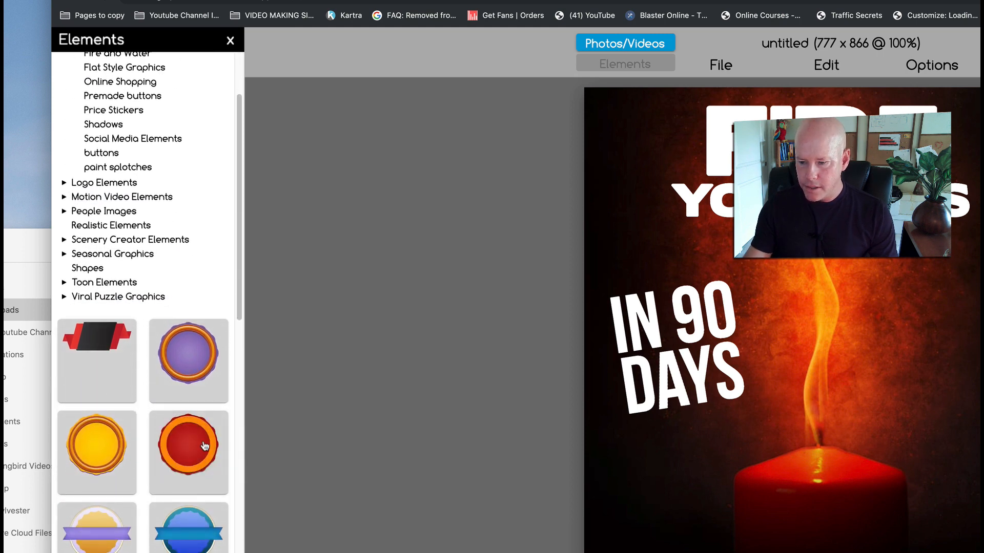
{"action": "scroll", "coordinate": [207, 454], "scroll_direction": "down", "scroll_amount": 15}
{"action": "scroll", "coordinate": [205, 448], "scroll_direction": "up", "scroll_amount": 12}
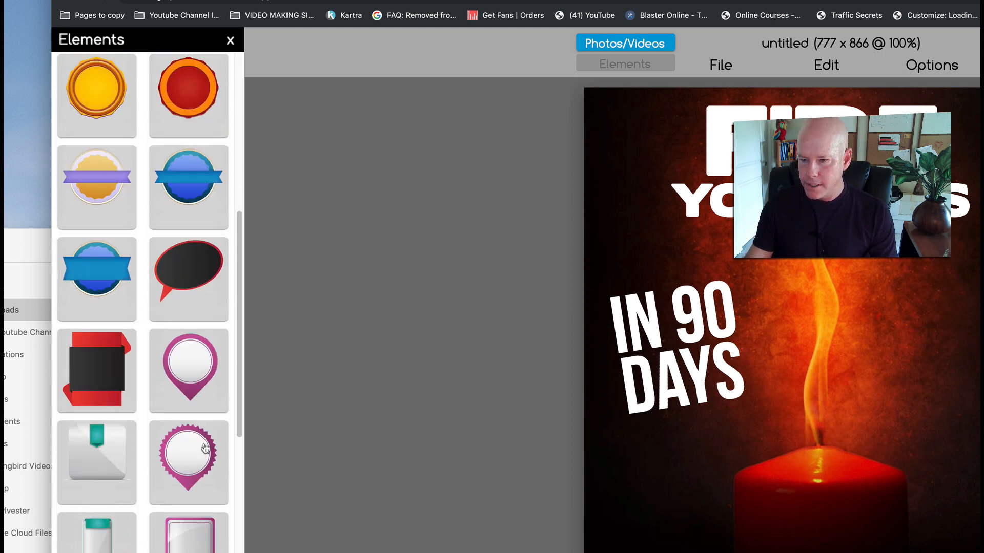
{"action": "left_click_drag", "start_coordinate": [197, 318], "coordinate": [871, 396]}
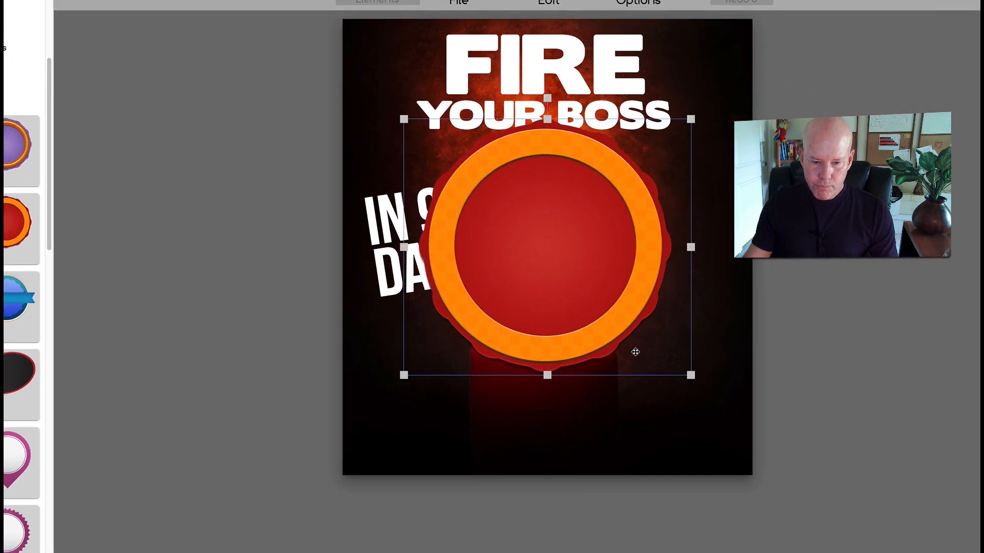
Step: Shrink the badge to about half its size, move it over IN 90 DAYS and send it one level farther, behind the text
{"action": "left_click_drag", "start_coordinate": [692, 377], "coordinate": [571, 259]}
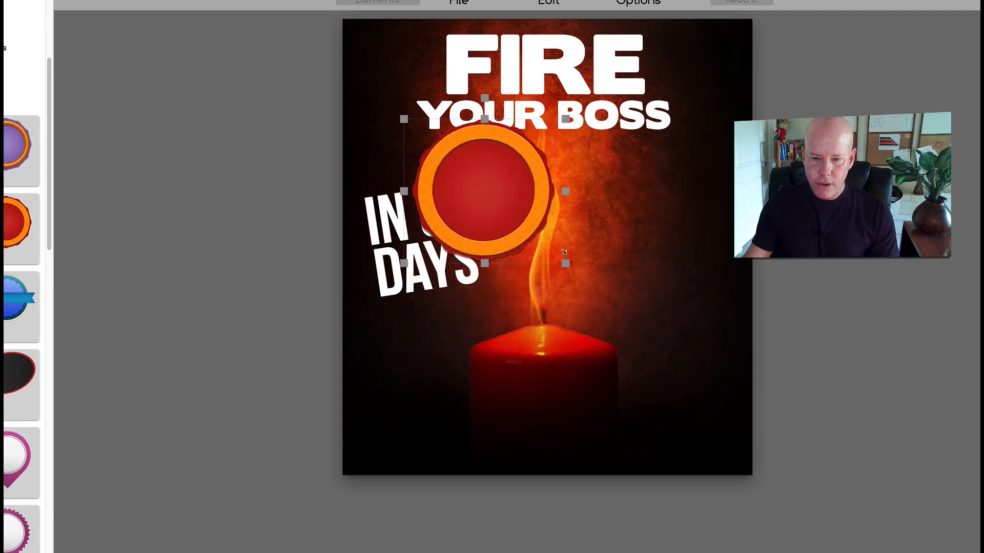
{"action": "left_click_drag", "start_coordinate": [505, 193], "coordinate": [445, 236]}
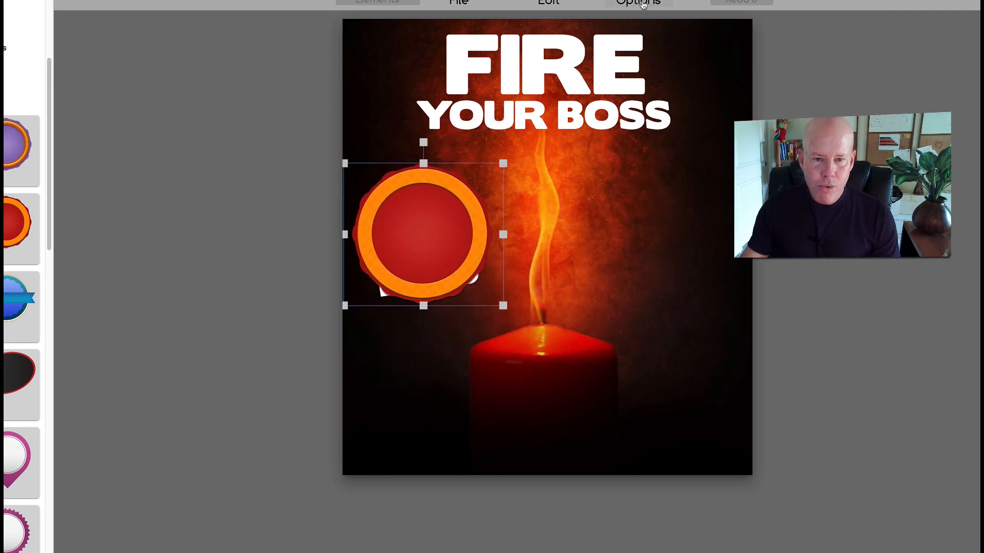
{"action": "left_click", "coordinate": [638, 3]}
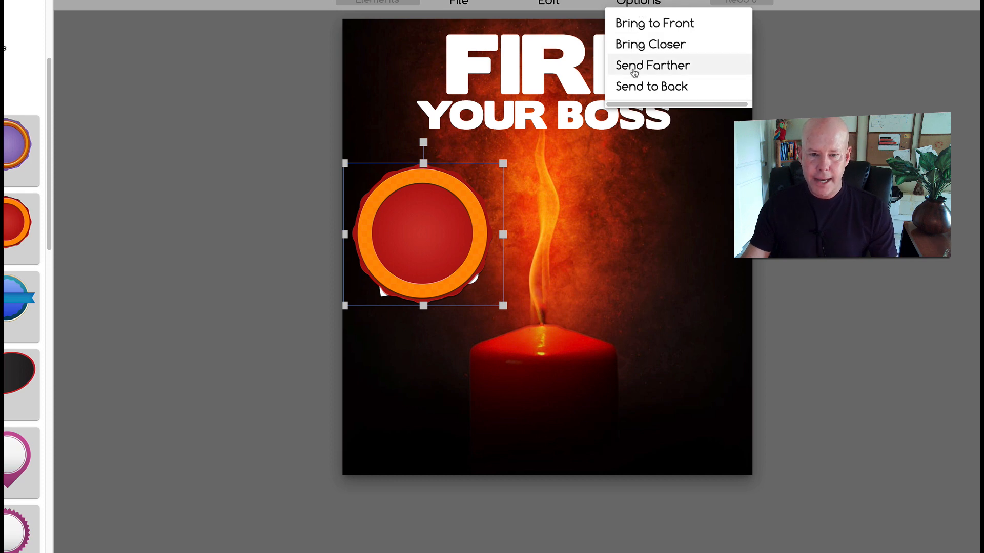
{"action": "left_click", "coordinate": [634, 71]}
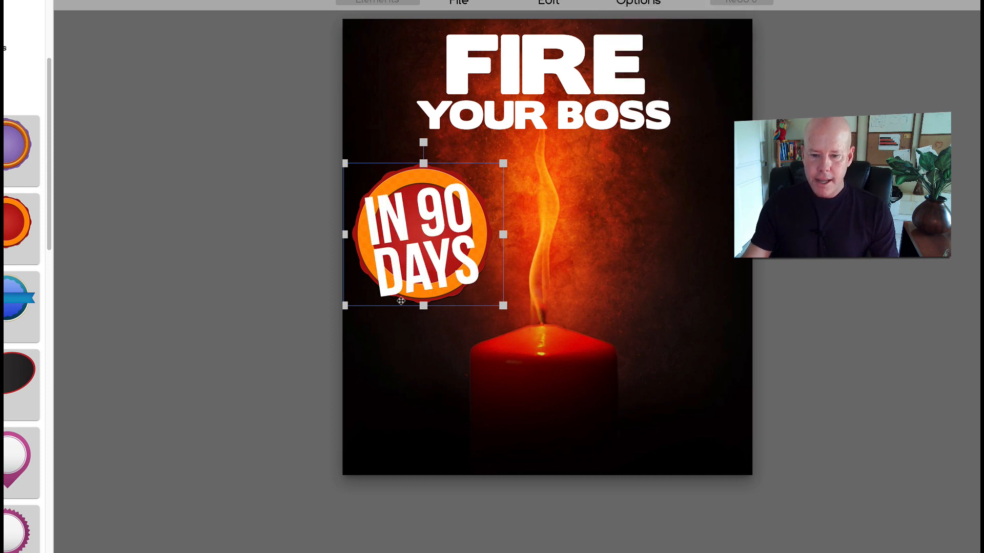
Step: Shrink the round badge slightly and center it behind the IN 90 DAYS text
{"action": "left_click_drag", "start_coordinate": [503, 305], "coordinate": [469, 284]}
{"action": "left_click_drag", "start_coordinate": [433, 253], "coordinate": [439, 255]}
{"action": "left_click", "coordinate": [615, 259]}
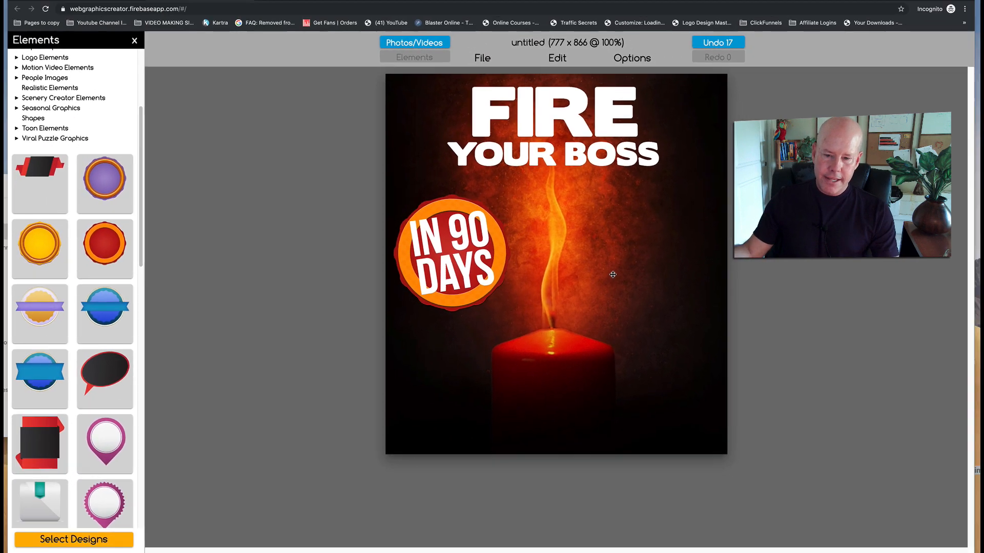
Step: Outline the IN 90 DAYS text at strength 6 in the orange FF8D06 sampled from the badge's ring
{"action": "left_click", "coordinate": [464, 268]}
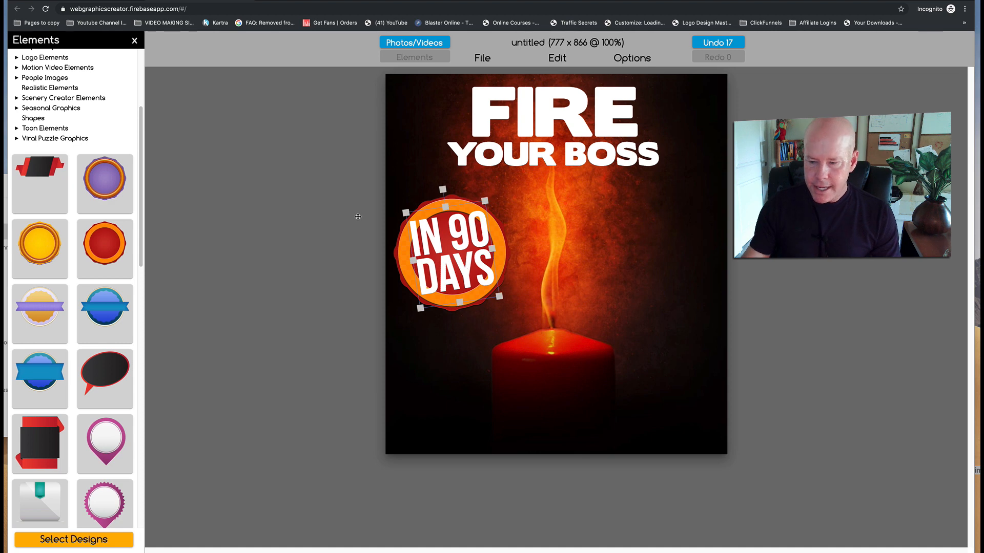
{"action": "left_click", "coordinate": [134, 41]}
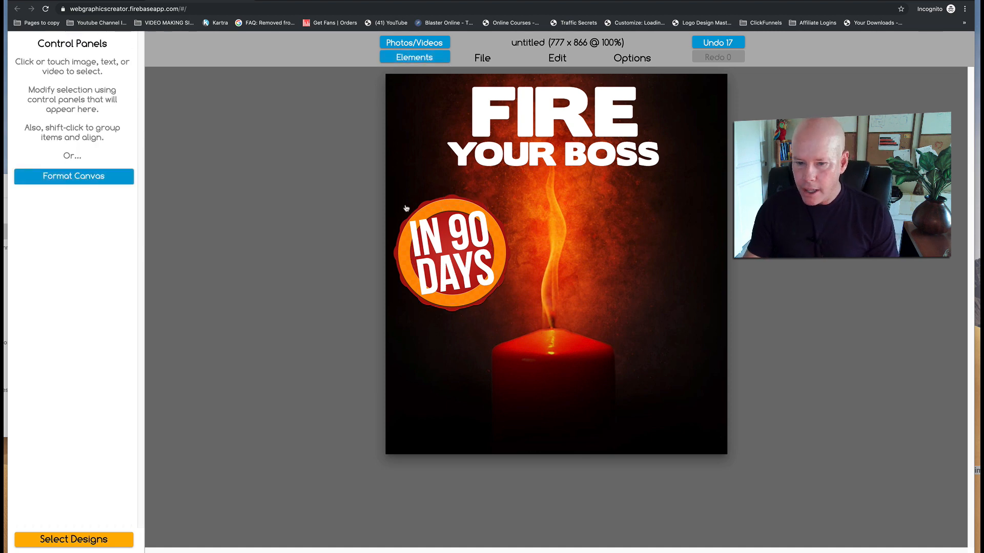
{"action": "left_click", "coordinate": [464, 233]}
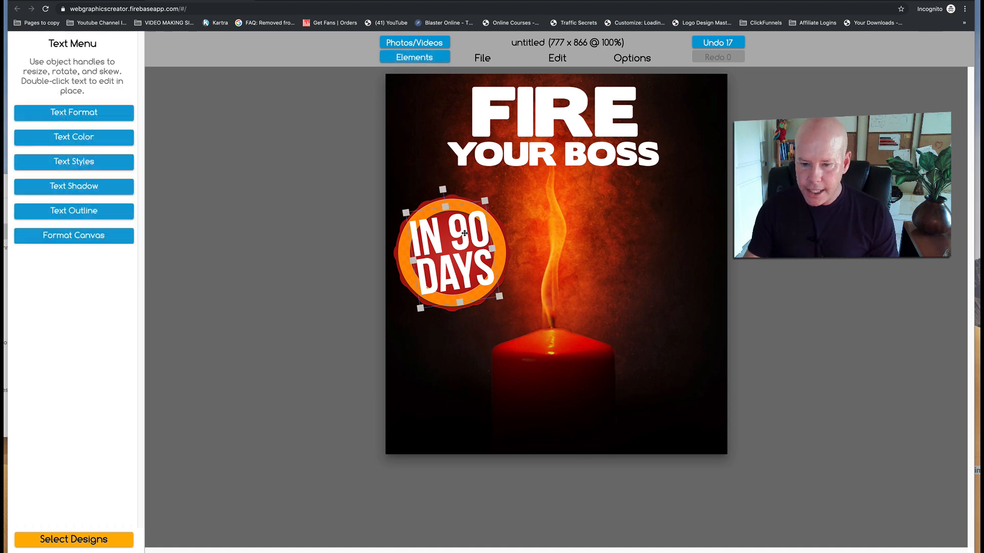
{"action": "left_click", "coordinate": [76, 210]}
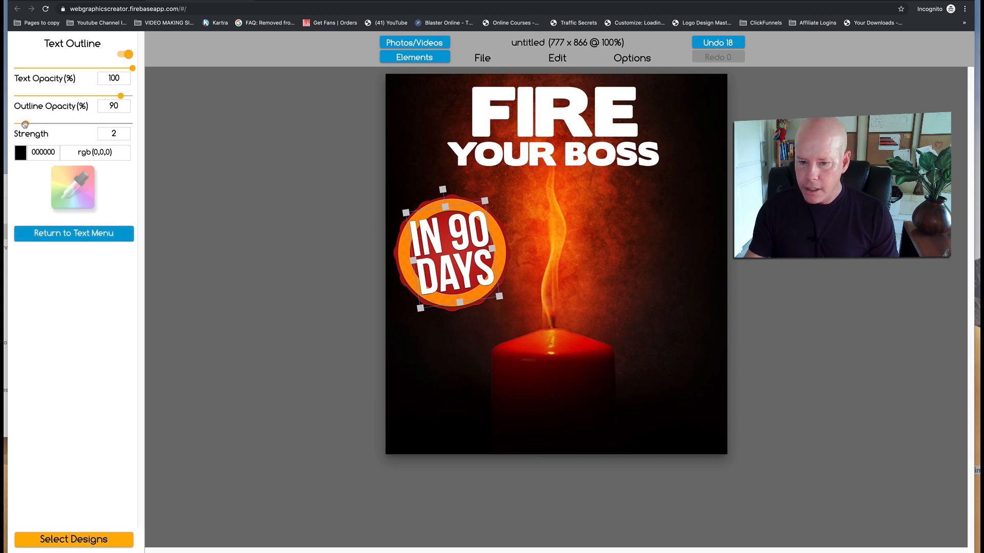
{"action": "left_click_drag", "start_coordinate": [25, 124], "coordinate": [49, 126]}
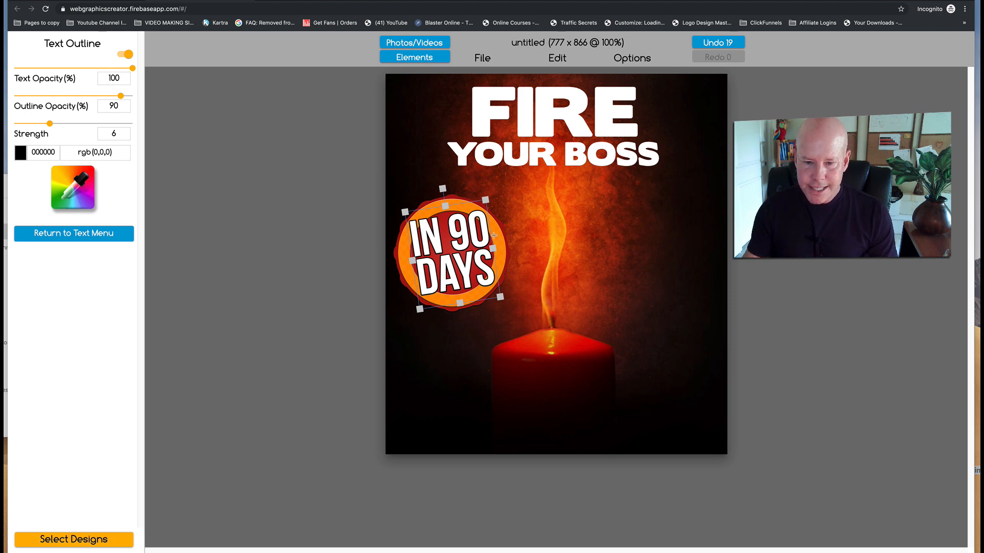
{"action": "left_click", "coordinate": [502, 254]}
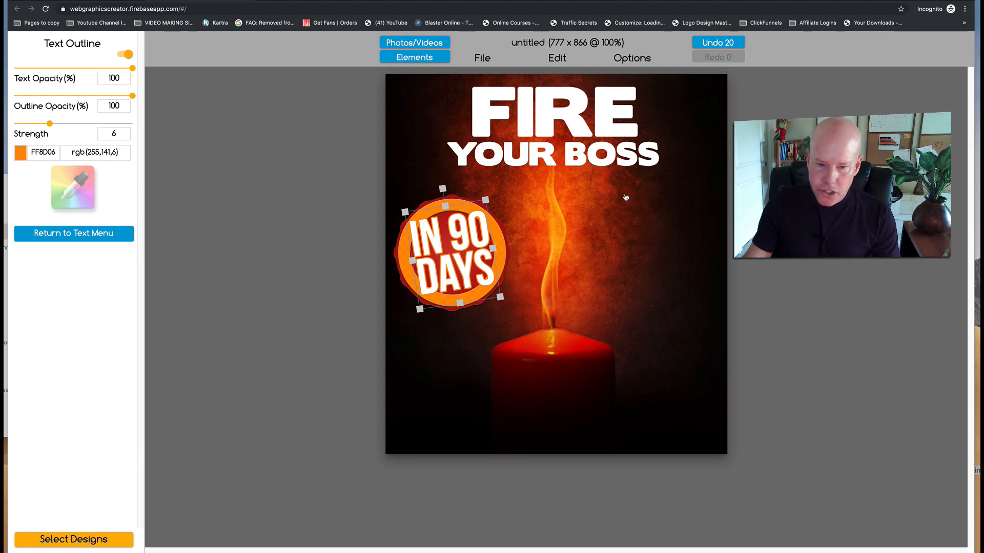
{"action": "left_click", "coordinate": [413, 106]}
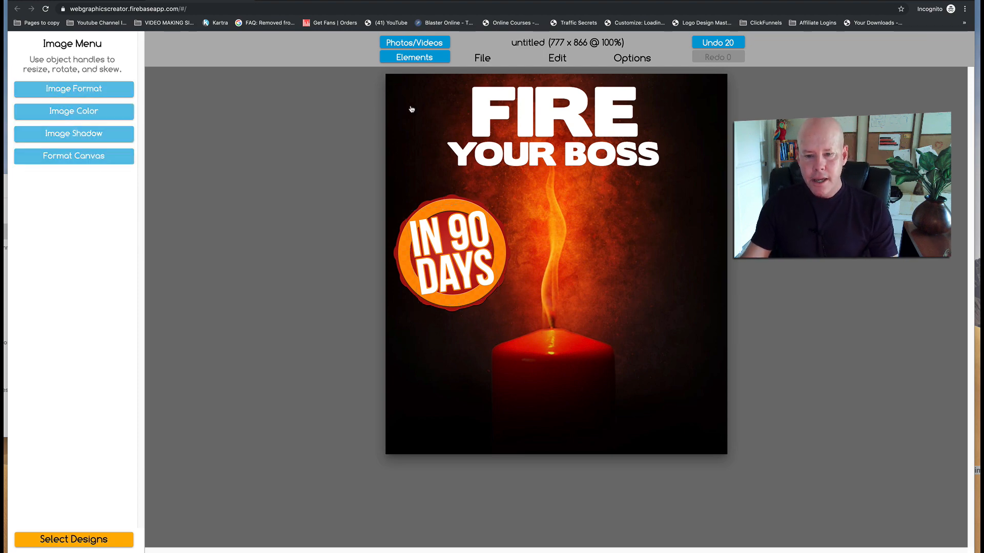
Step: Download the cover as a non-transparent PNG image named "Fire Your Boss COVER"
{"action": "left_click", "coordinate": [484, 57]}
{"action": "left_click", "coordinate": [488, 138]}
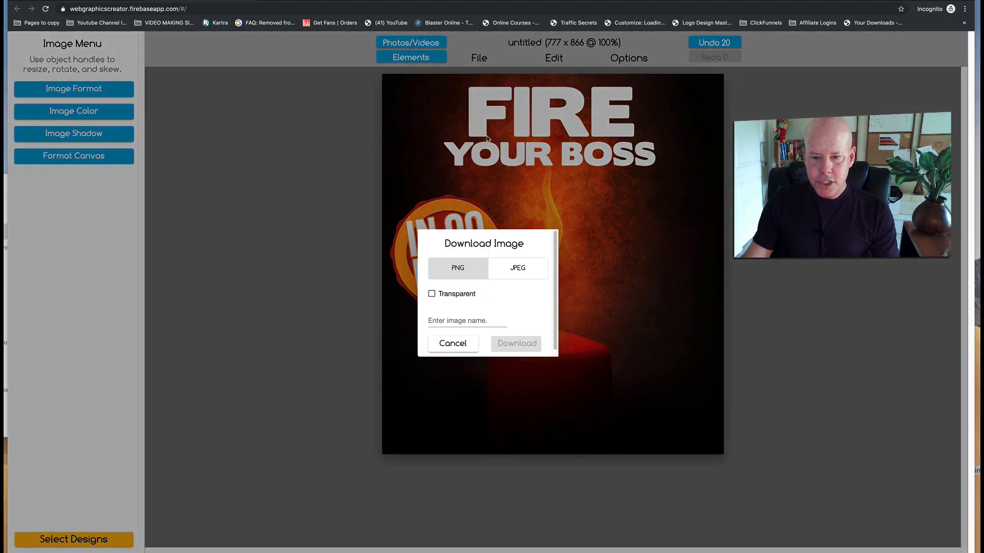
{"action": "left_click", "coordinate": [436, 328]}
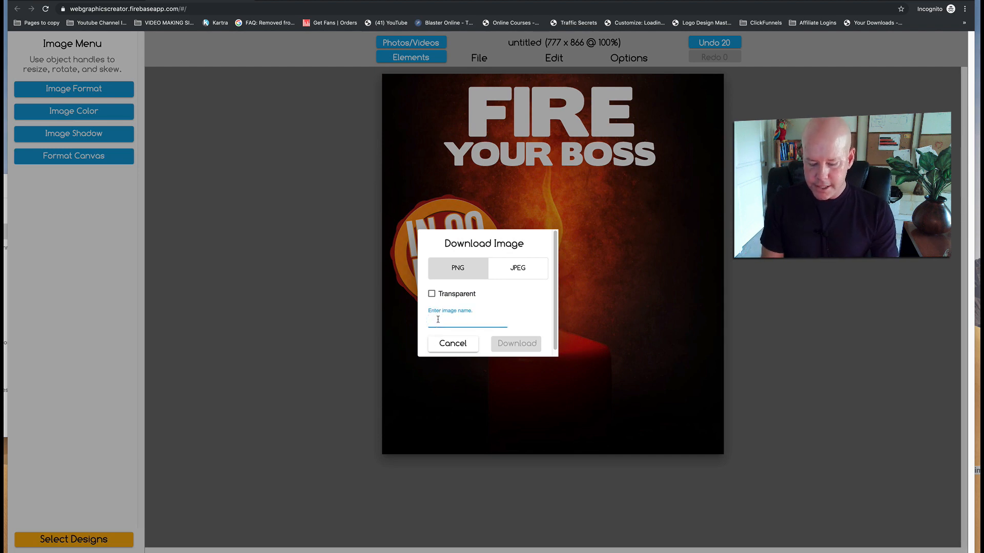
{"action": "type", "text": "Fire Your Boss COVER"}
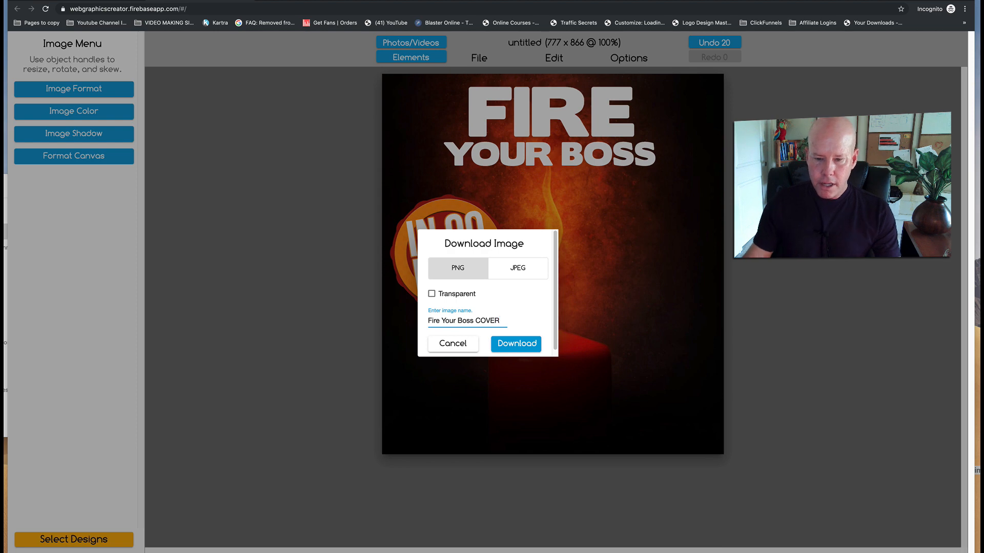
{"action": "left_click", "coordinate": [511, 342]}
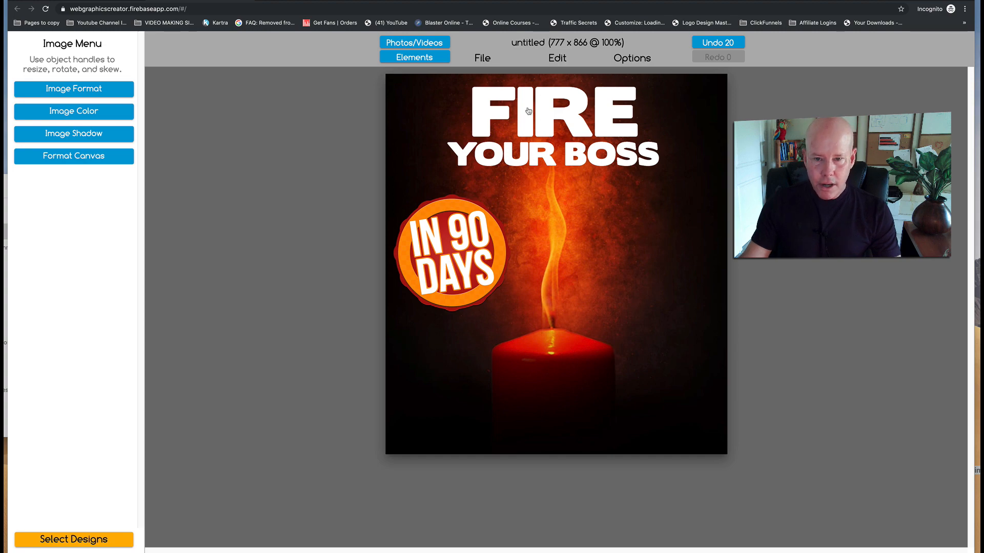
Step: Save the design under the name "Fire COVER" in a set named "eCovers"
{"action": "left_click", "coordinate": [482, 59]}
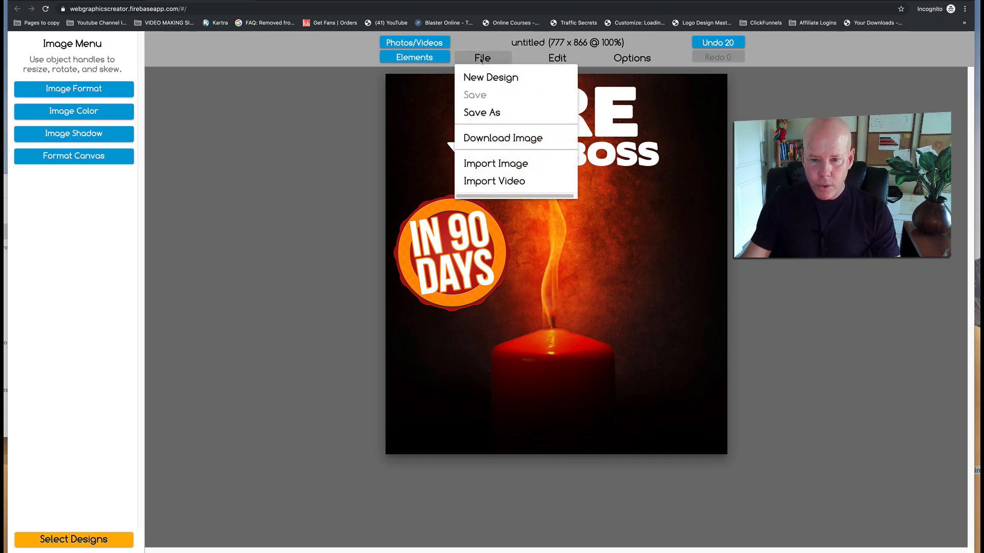
{"action": "left_click", "coordinate": [482, 113]}
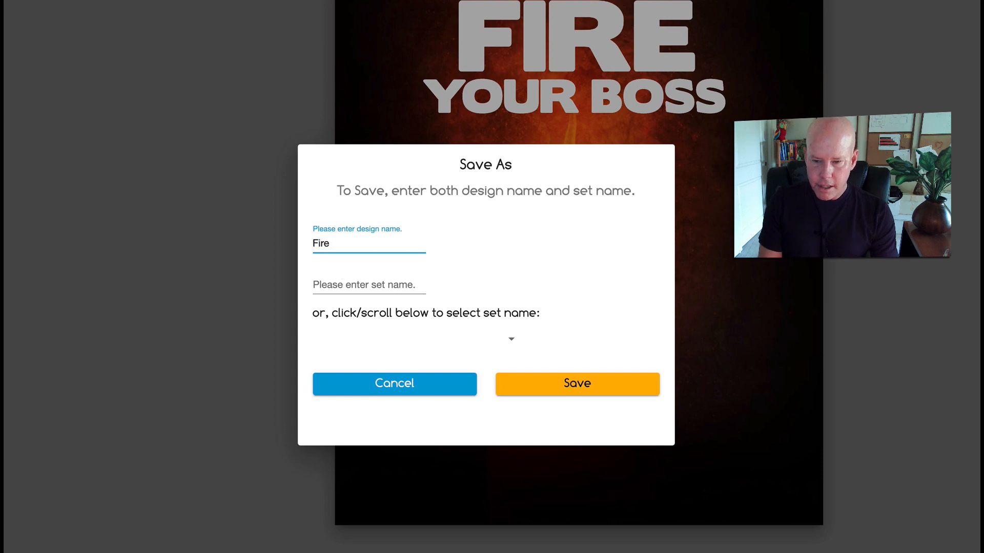
{"action": "type", "text": "Fire COCVER"}
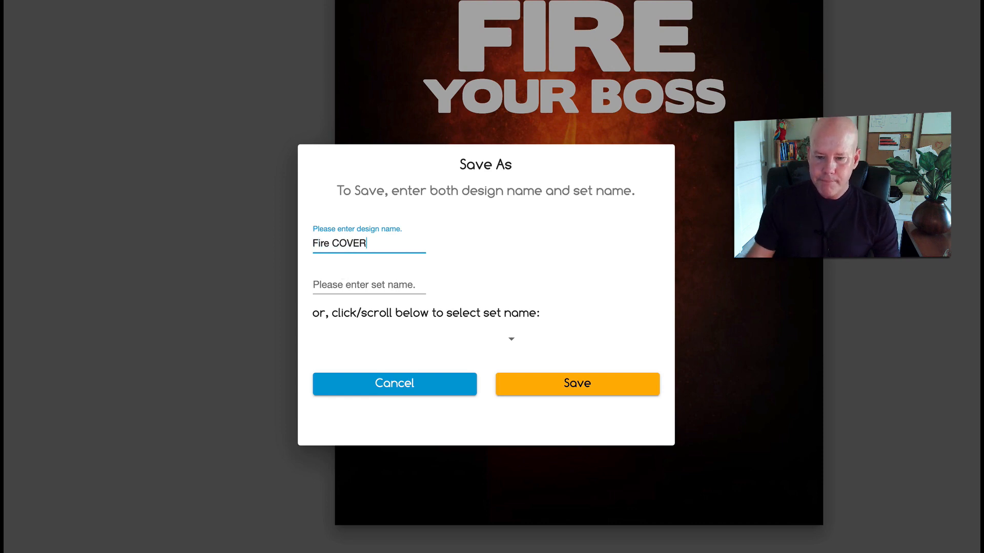
{"action": "left_click", "coordinate": [368, 281]}
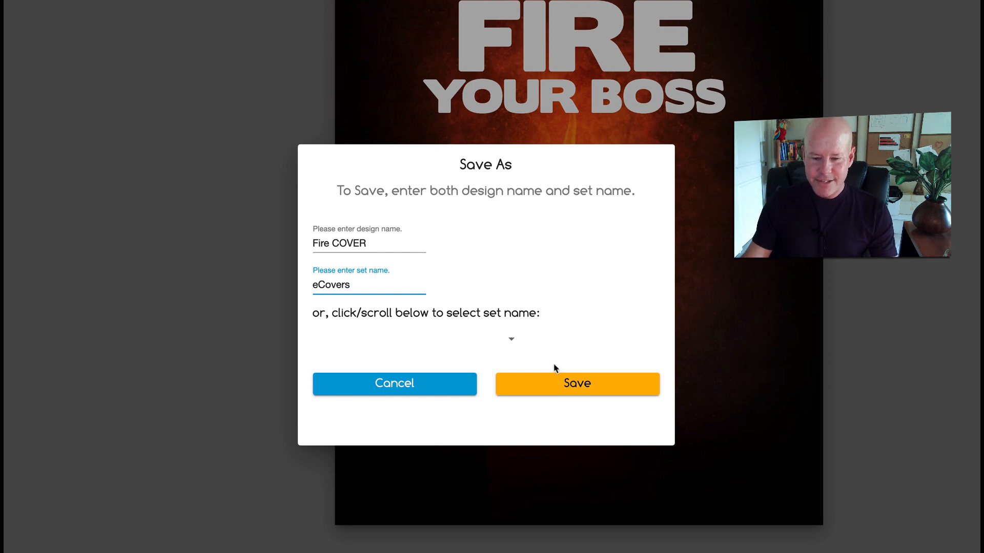
{"action": "left_click", "coordinate": [558, 383]}
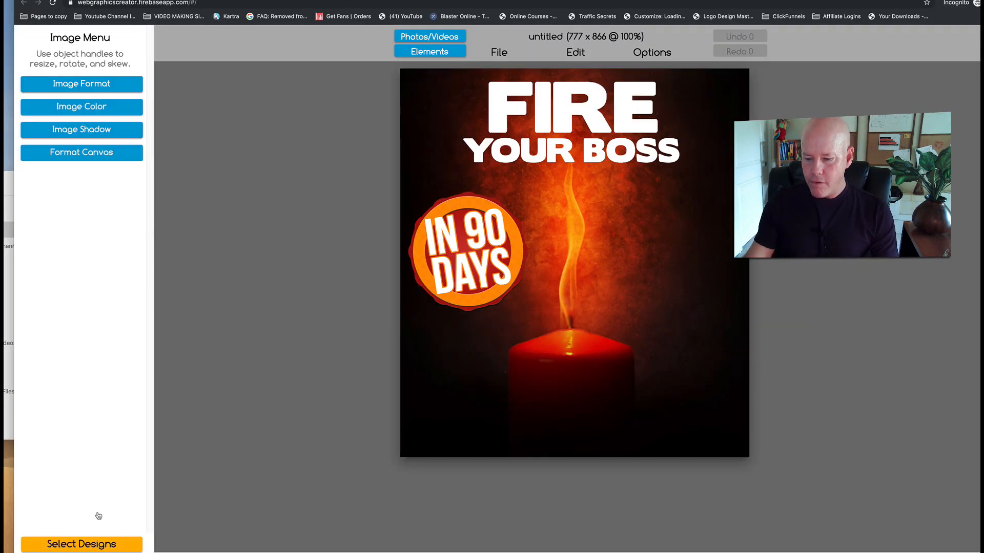
Step: Return to the design selection and switch to the eCover & Mockup 3D Models library
{"action": "left_click", "coordinate": [91, 543]}
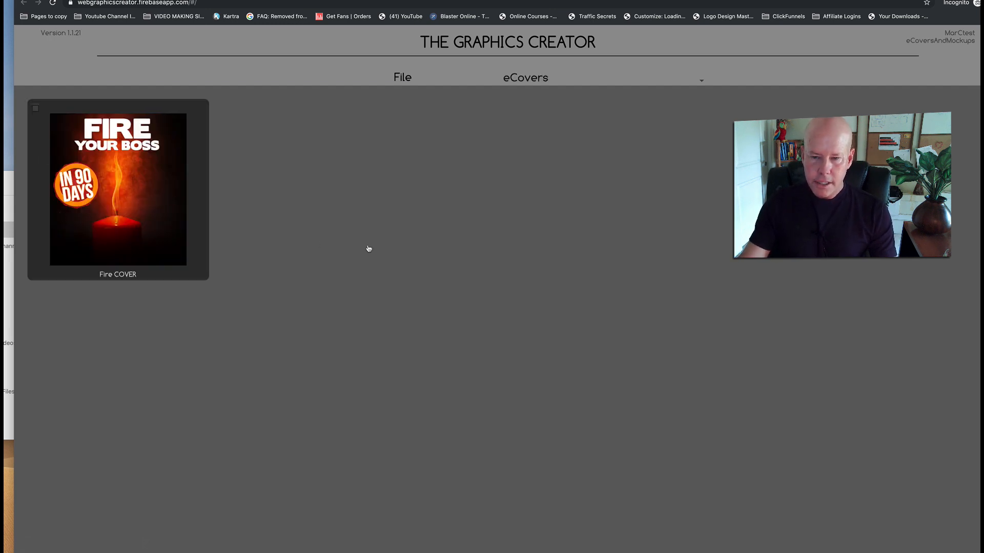
{"action": "left_click", "coordinate": [536, 80]}
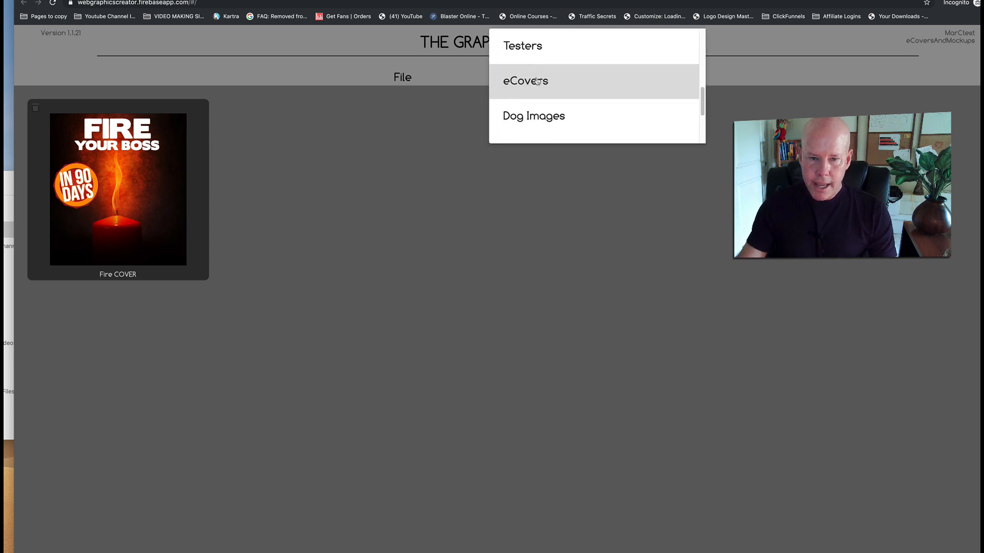
{"action": "scroll", "coordinate": [536, 81], "scroll_direction": "up", "scroll_amount": 5}
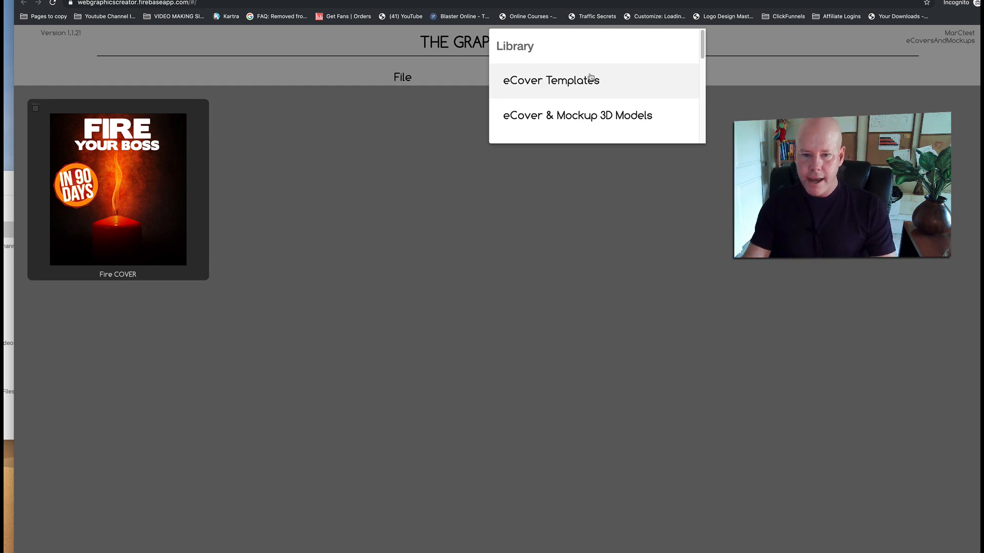
{"action": "left_click", "coordinate": [562, 115]}
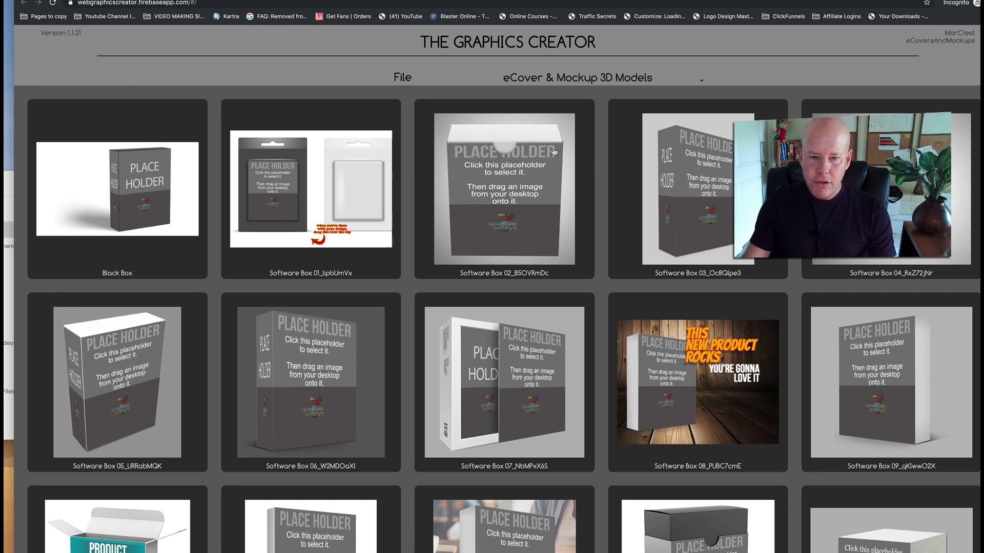
Step: Browse the software box, eBook and computer mockups and open the tilted eBook 07 model with the black spine
{"action": "scroll", "coordinate": [554, 151], "scroll_direction": "down", "scroll_amount": 2}
{"action": "scroll", "coordinate": [554, 151], "scroll_direction": "down", "scroll_amount": 9}
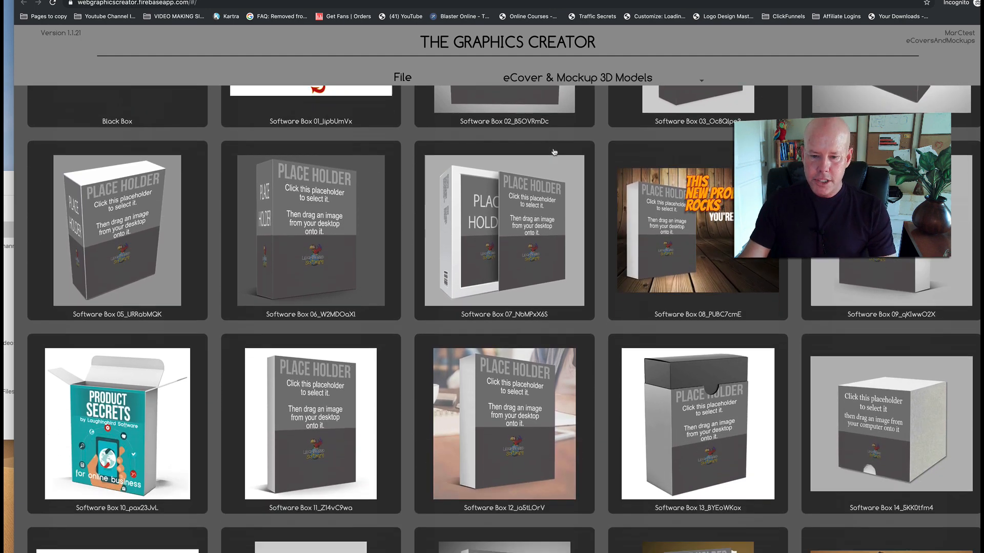
{"action": "scroll", "coordinate": [554, 152], "scroll_direction": "down", "scroll_amount": 7}
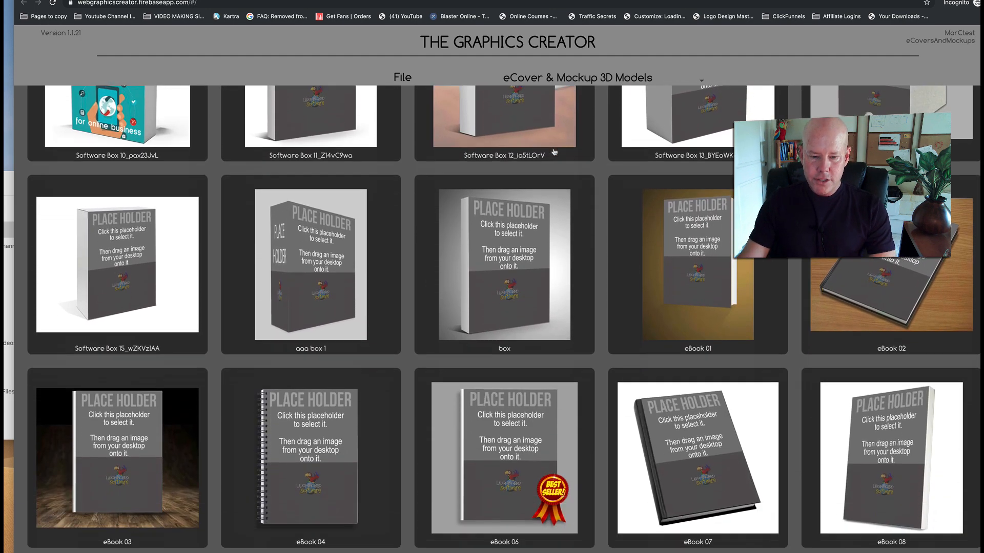
{"action": "scroll", "coordinate": [554, 152], "scroll_direction": "down", "scroll_amount": 13}
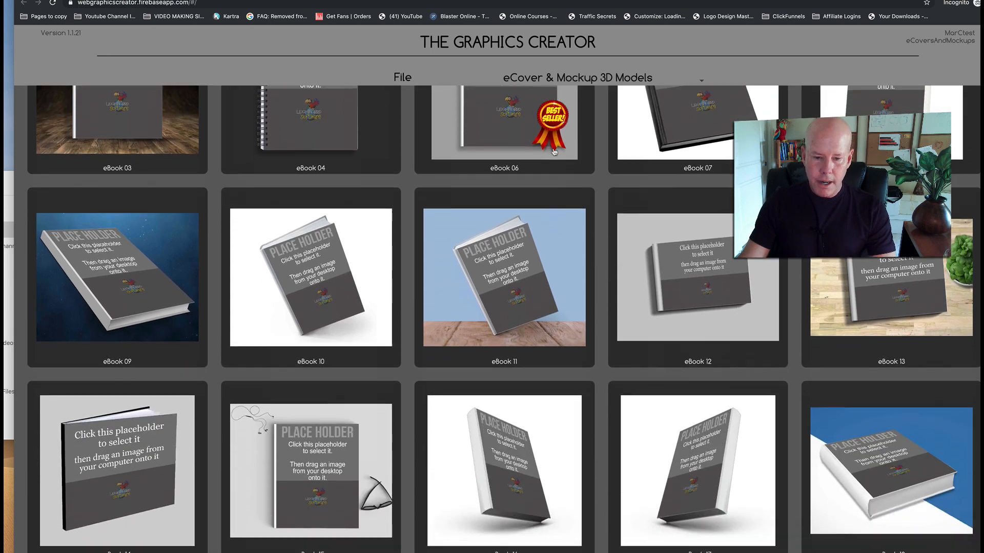
{"action": "scroll", "coordinate": [554, 152], "scroll_direction": "down", "scroll_amount": 7}
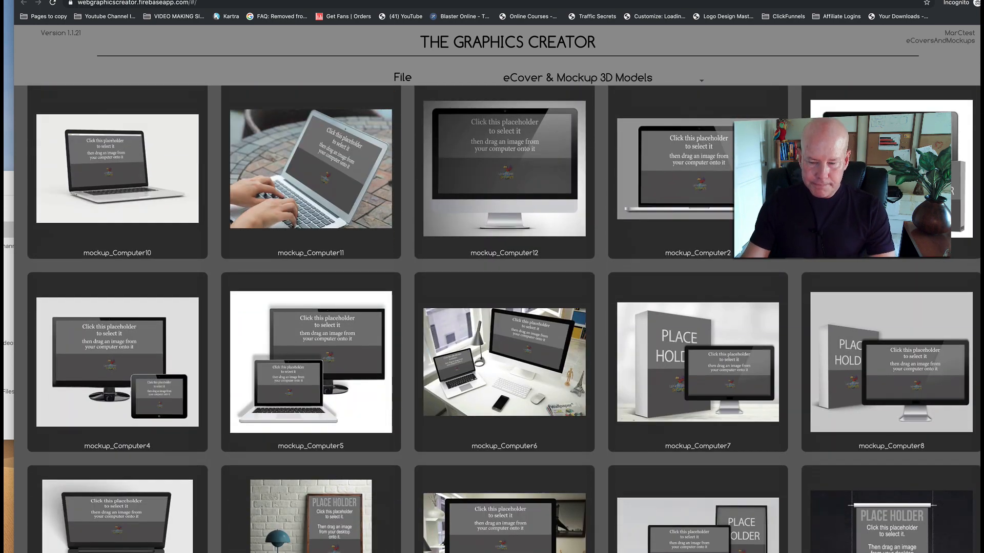
{"action": "scroll", "coordinate": [497, 317], "scroll_direction": "up", "scroll_amount": 6}
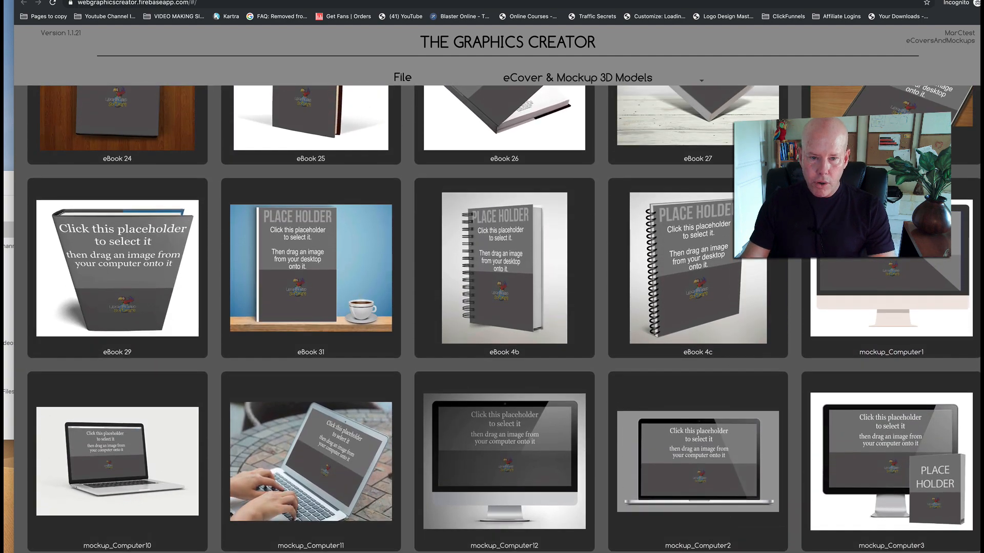
{"action": "scroll", "coordinate": [505, 318], "scroll_direction": "up", "scroll_amount": 6}
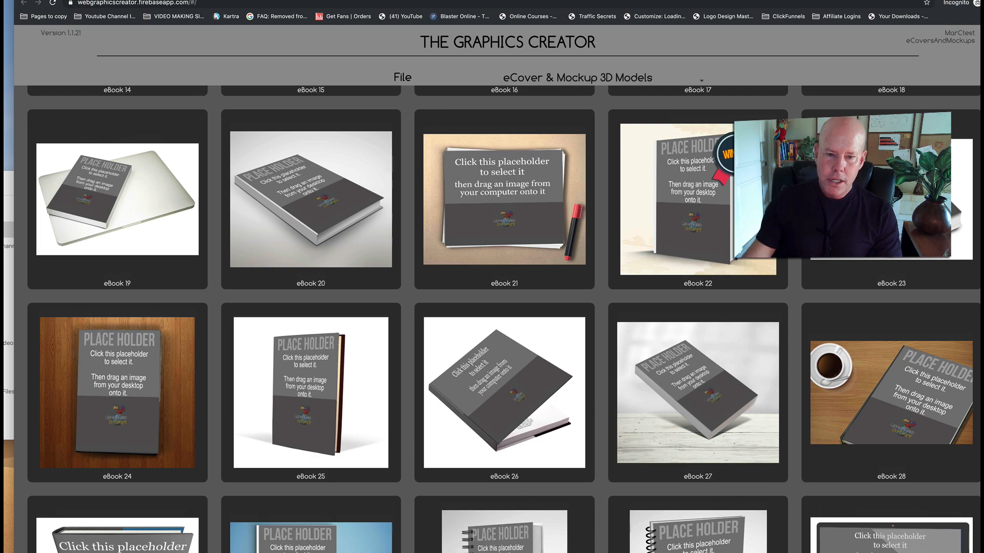
{"action": "scroll", "coordinate": [504, 318], "scroll_direction": "up", "scroll_amount": 6}
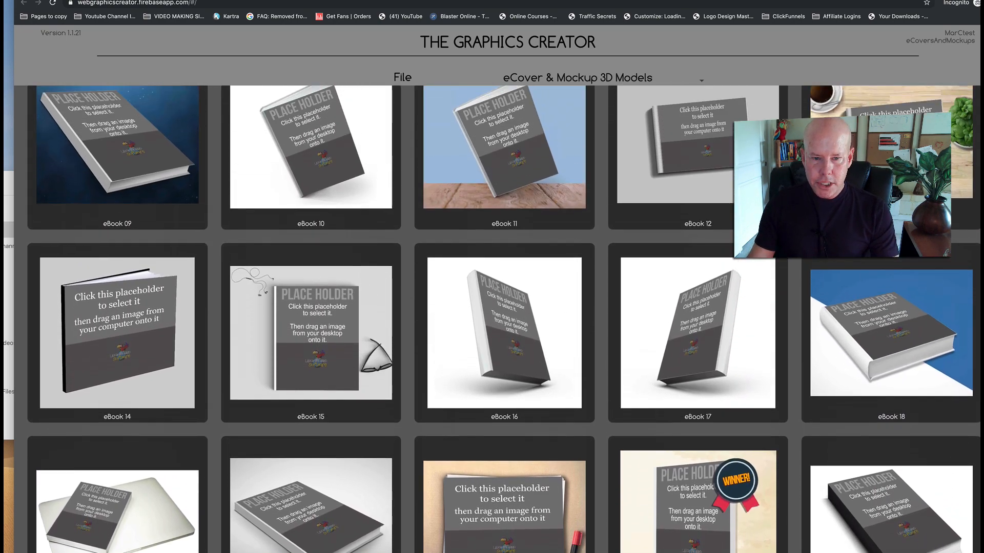
{"action": "scroll", "coordinate": [505, 317], "scroll_direction": "up", "scroll_amount": 5}
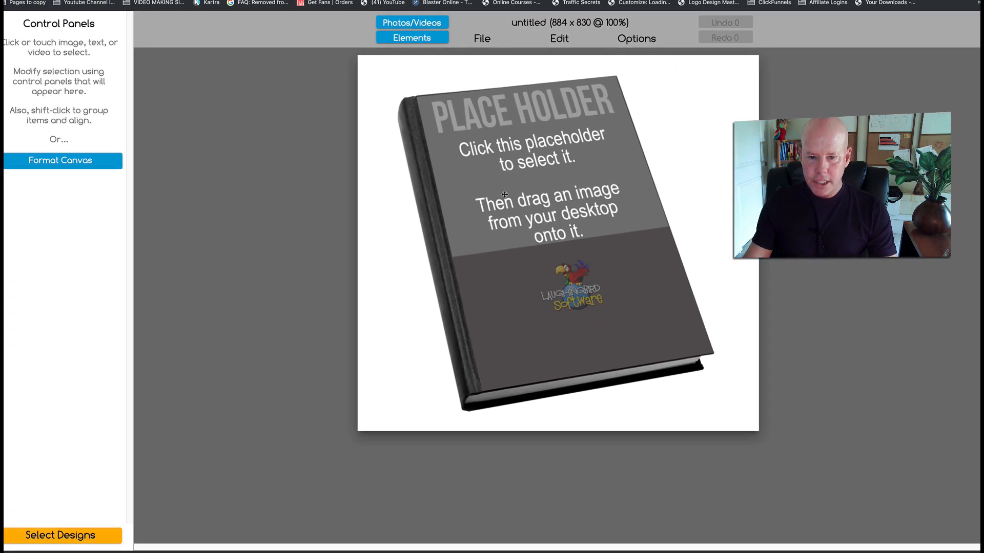
Step: Place the downloaded Fire Your Boss COVER.png from the Downloads folder onto the book's front cover placeholder
{"action": "left_click", "coordinate": [504, 195]}
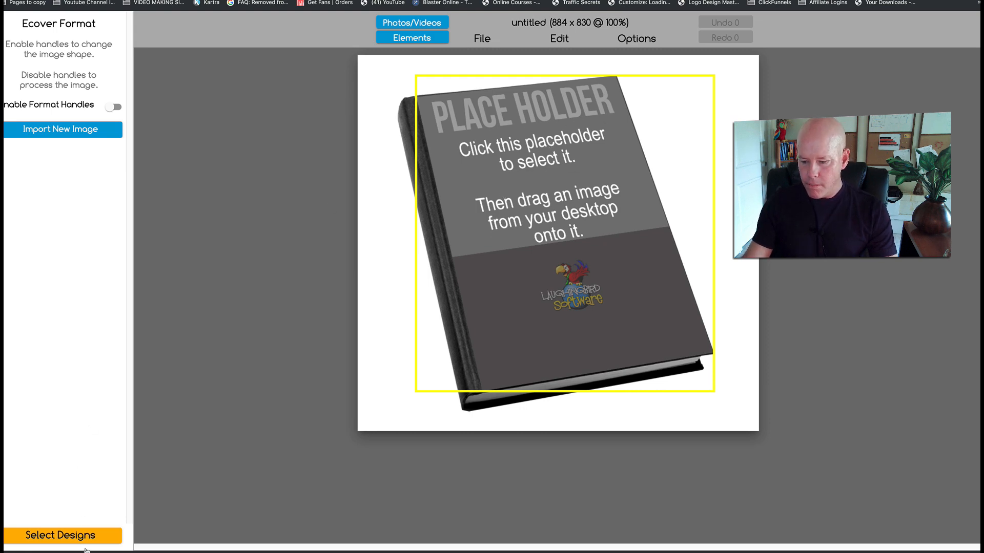
{"action": "left_click", "coordinate": [82, 521]}
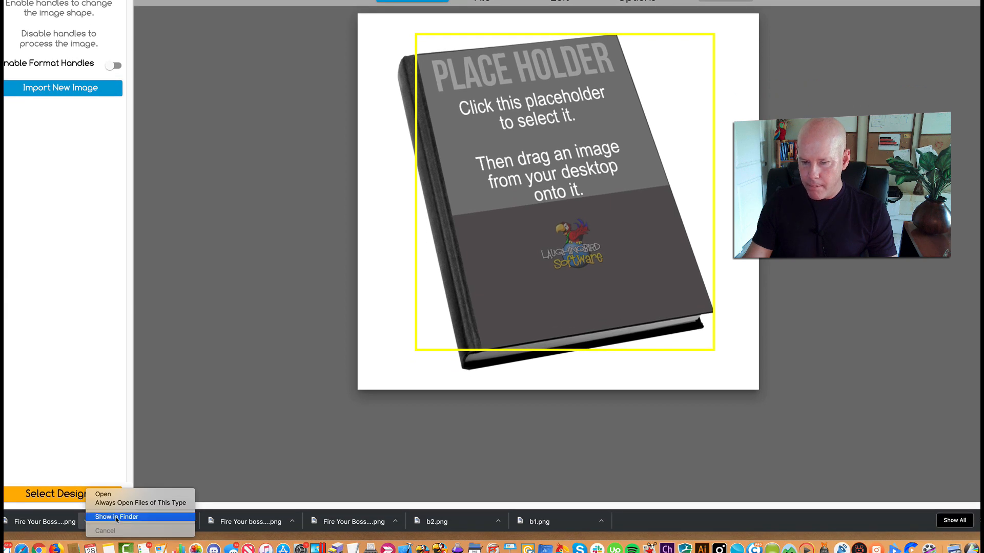
{"action": "left_click", "coordinate": [116, 519]}
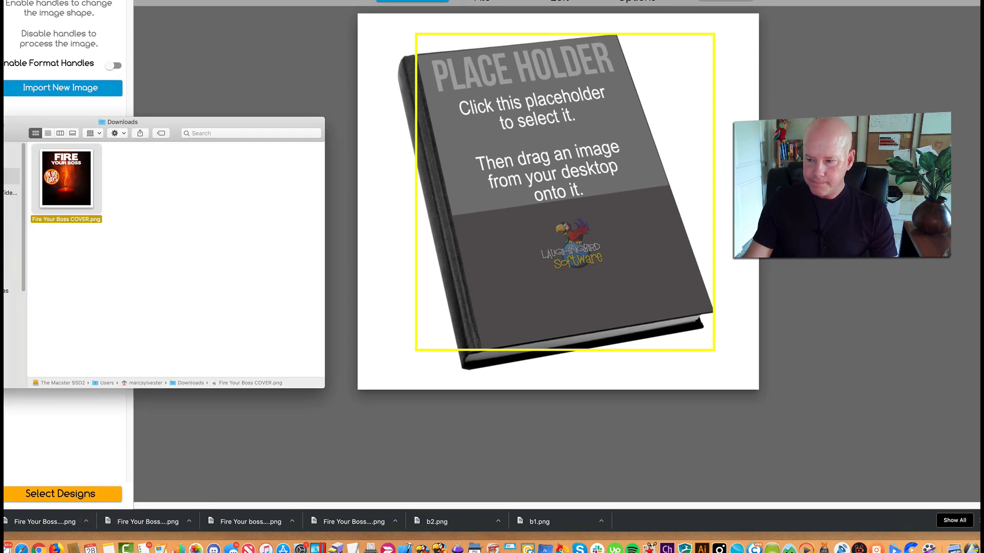
{"action": "left_click_drag", "start_coordinate": [4, 130], "coordinate": [9, 64]}
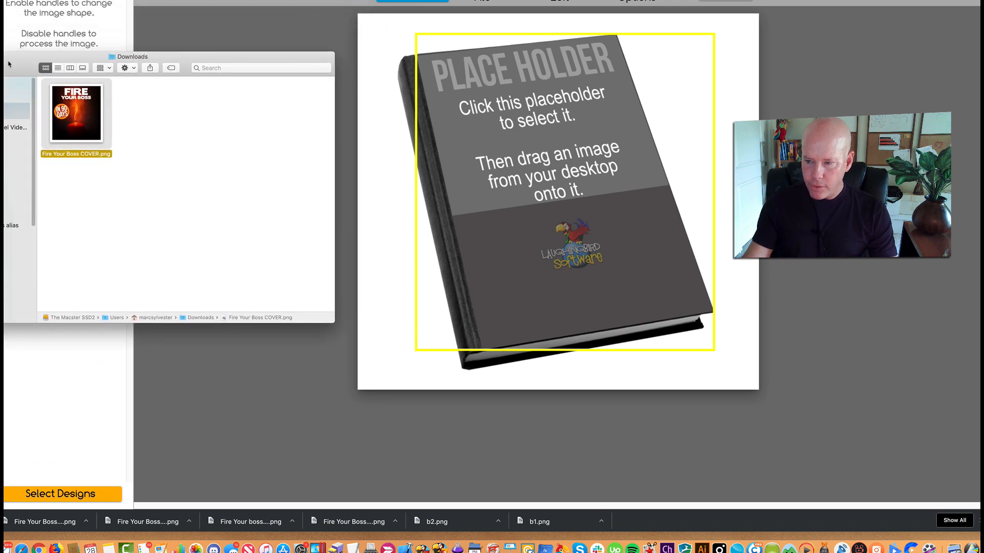
{"action": "left_click_drag", "start_coordinate": [75, 115], "coordinate": [395, 113]}
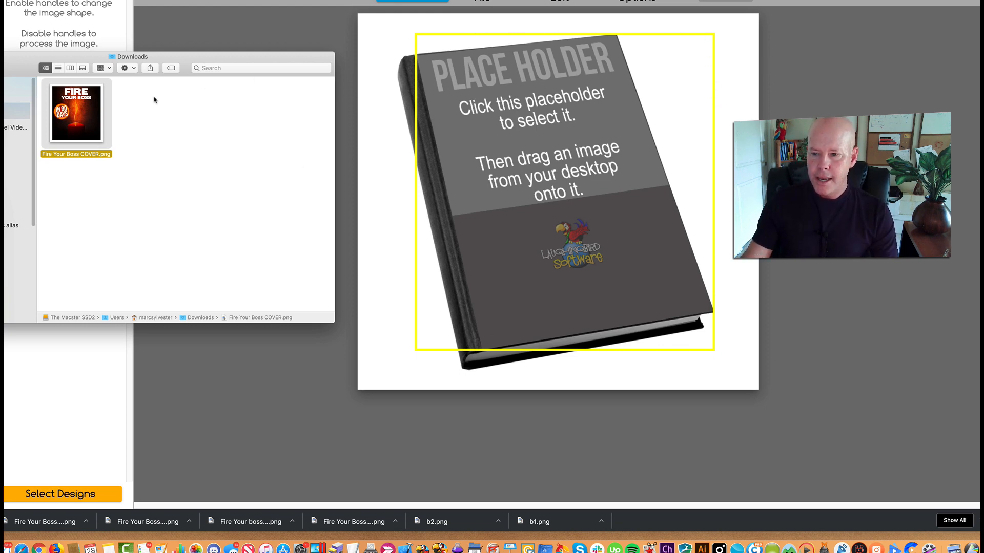
{"action": "left_click_drag", "start_coordinate": [80, 105], "coordinate": [523, 134]}
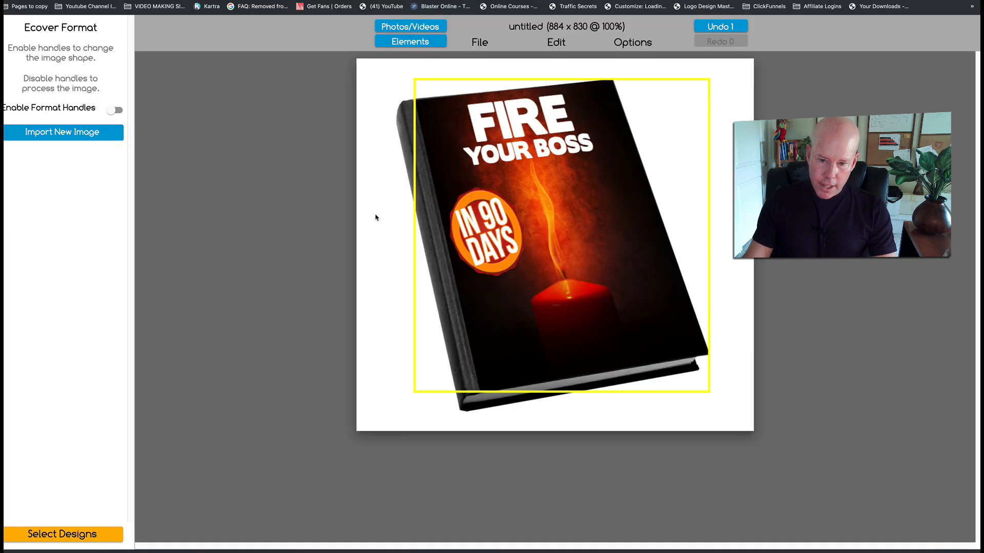
Step: Widen the 3D book model by stretching both its spine side and its page-edge side outward
{"action": "left_click", "coordinate": [197, 244]}
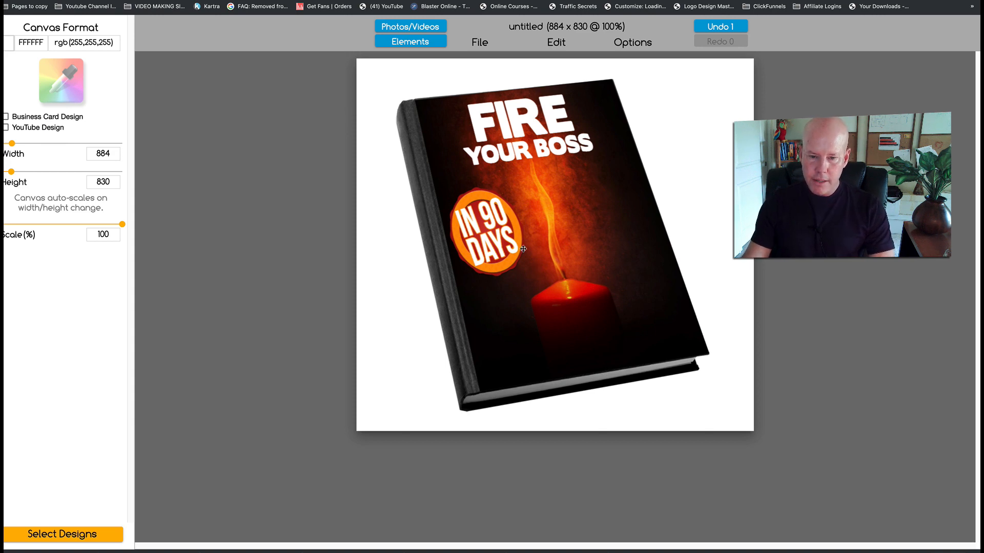
{"action": "left_click", "coordinate": [423, 159]}
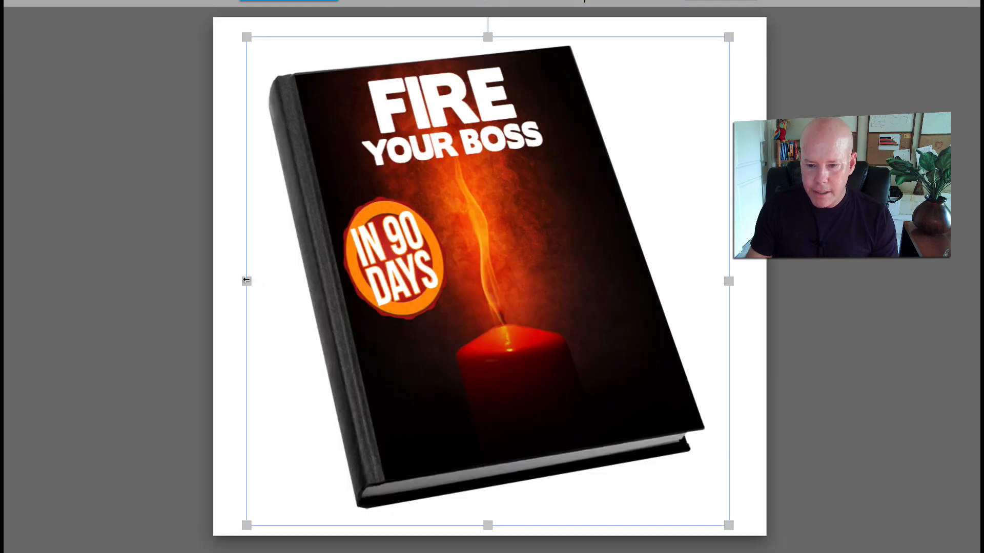
{"action": "left_click_drag", "start_coordinate": [246, 281], "coordinate": [223, 280]}
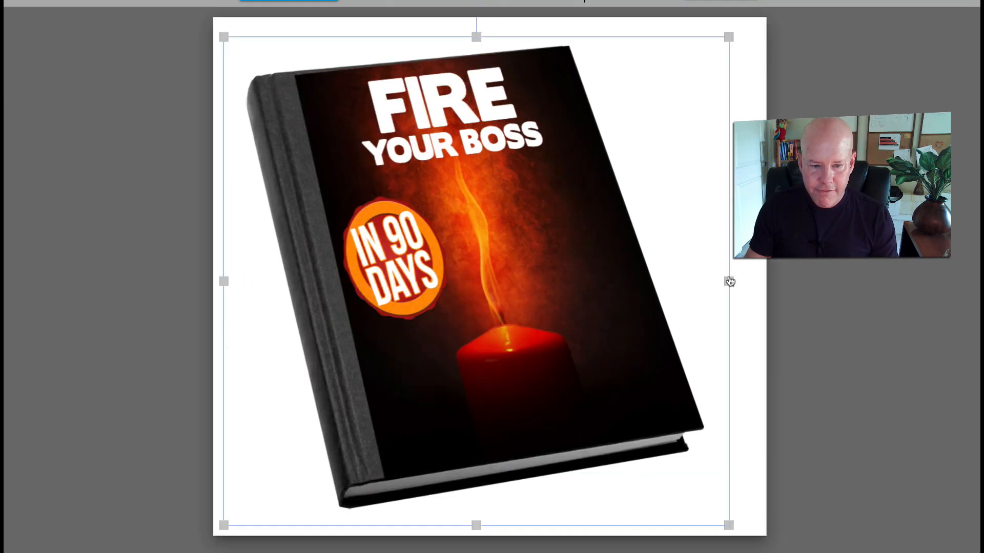
{"action": "left_click_drag", "start_coordinate": [730, 282], "coordinate": [746, 280]}
Step: Reposition the Fire Your Boss cover image so it sits centered on the widened book's front
{"action": "left_click", "coordinate": [454, 293]}
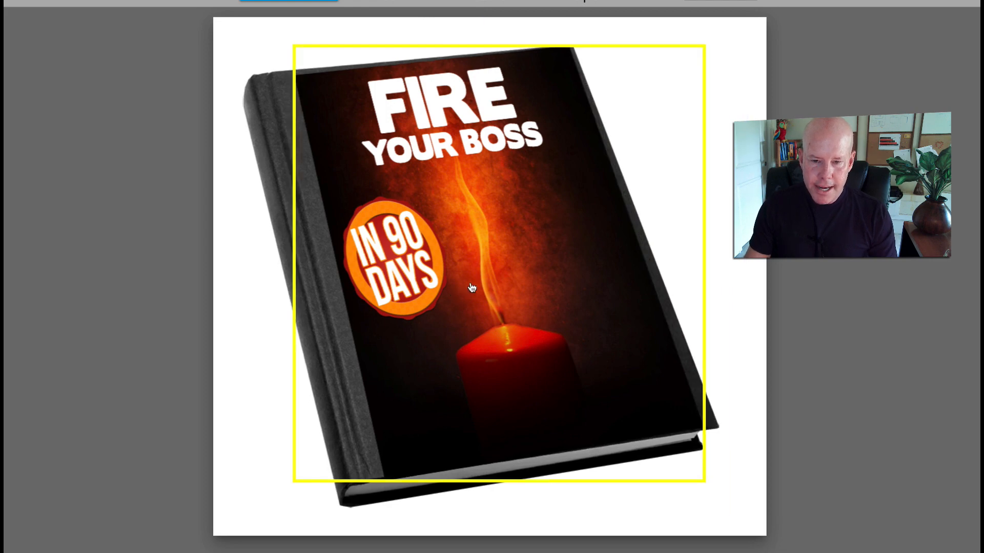
{"action": "left_click_drag", "start_coordinate": [465, 311], "coordinate": [468, 290]}
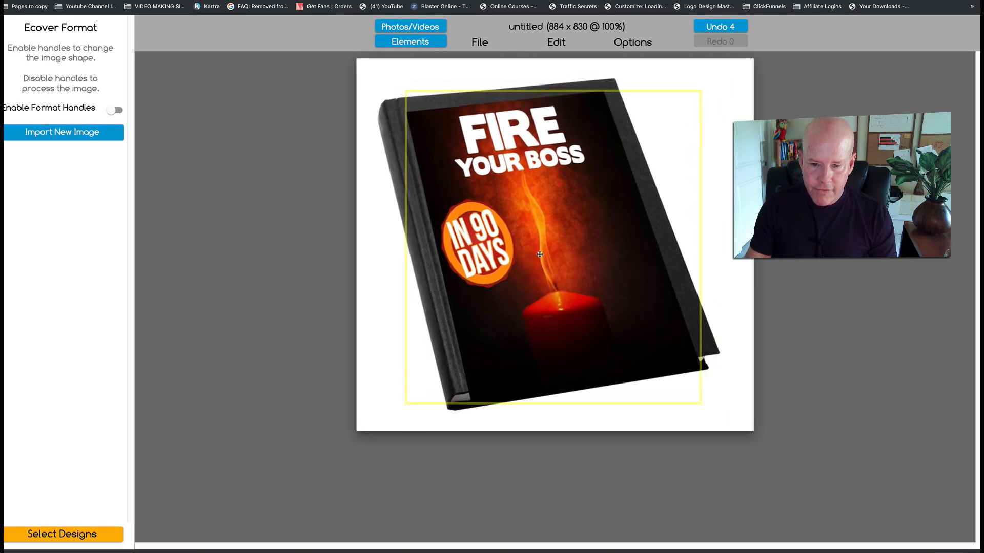
{"action": "left_click_drag", "start_coordinate": [540, 254], "coordinate": [543, 240]}
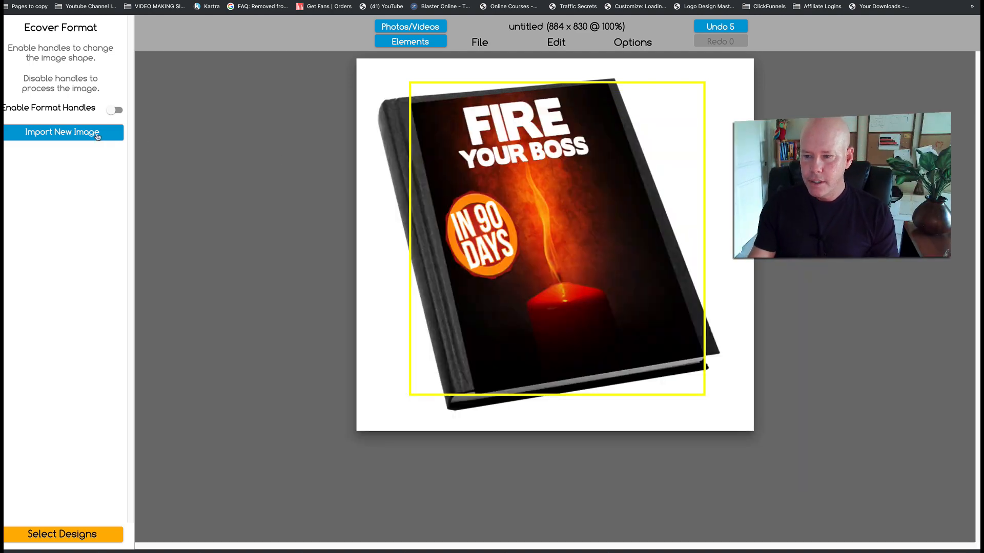
{"action": "left_click", "coordinate": [364, 226]}
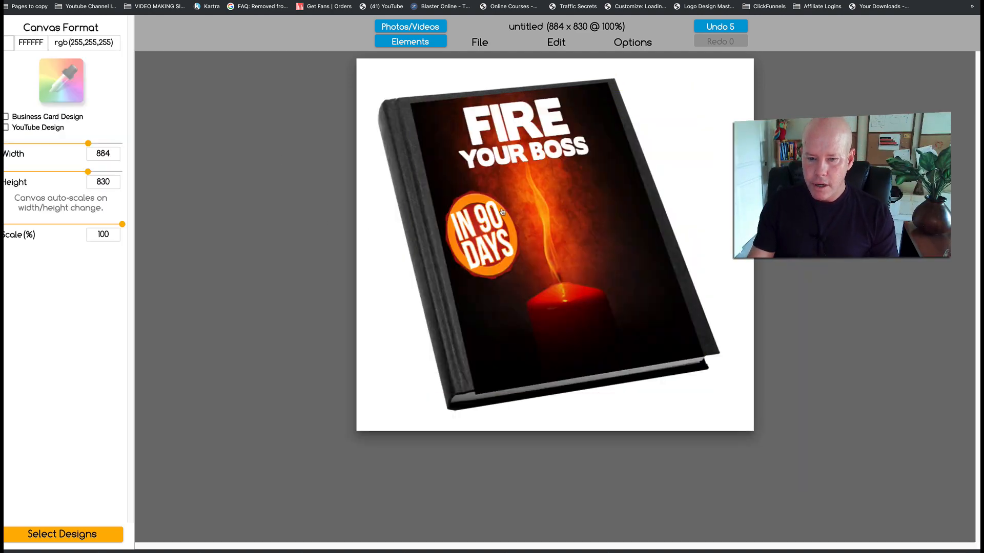
Step: Reshape the cover image with the format handles so its four corners match the book front, and process the image
{"action": "left_click", "coordinate": [503, 212]}
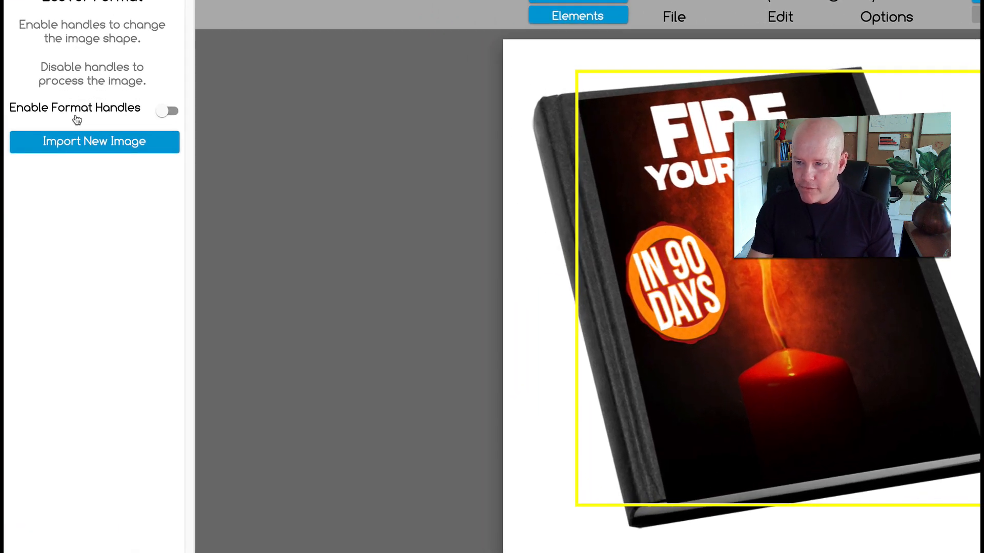
{"action": "left_click", "coordinate": [167, 111]}
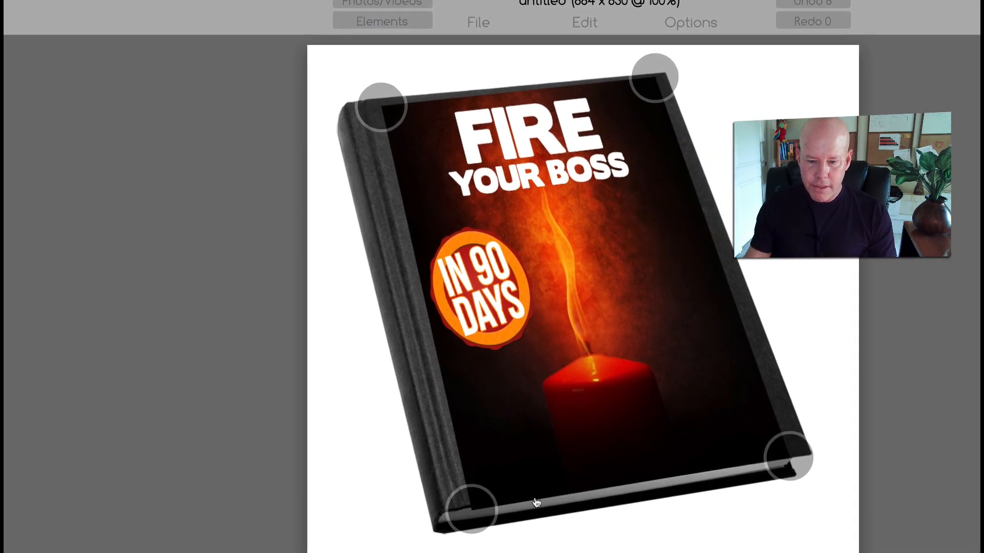
{"action": "left_click_drag", "start_coordinate": [480, 512], "coordinate": [464, 509]}
{"action": "left_click_drag", "start_coordinate": [382, 132], "coordinate": [365, 129]}
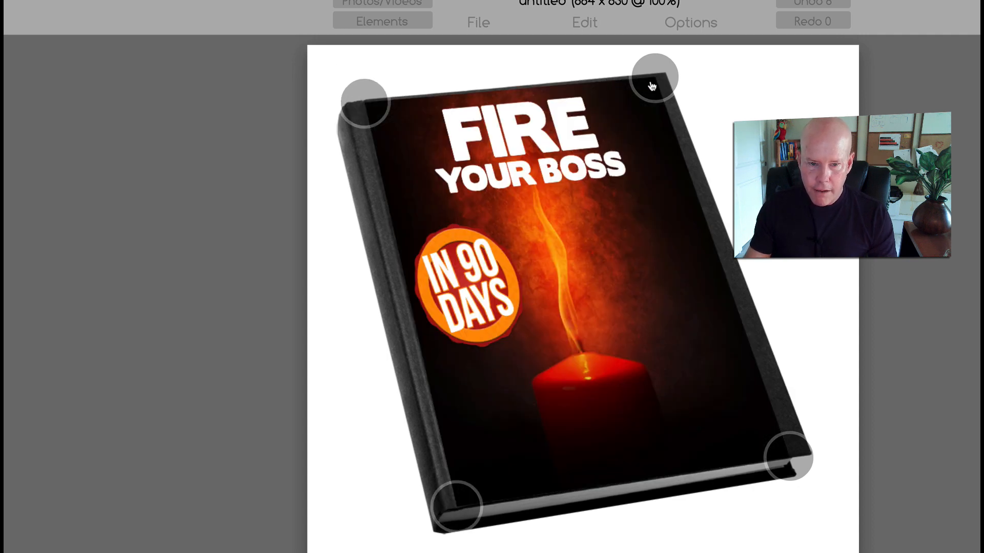
{"action": "left_click_drag", "start_coordinate": [652, 86], "coordinate": [662, 81]}
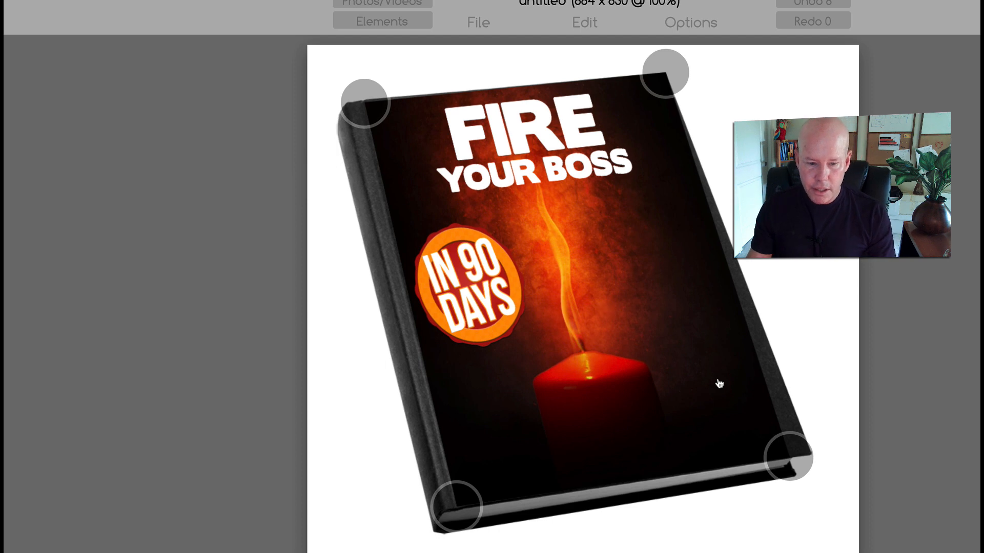
{"action": "left_click_drag", "start_coordinate": [780, 461], "coordinate": [800, 457]}
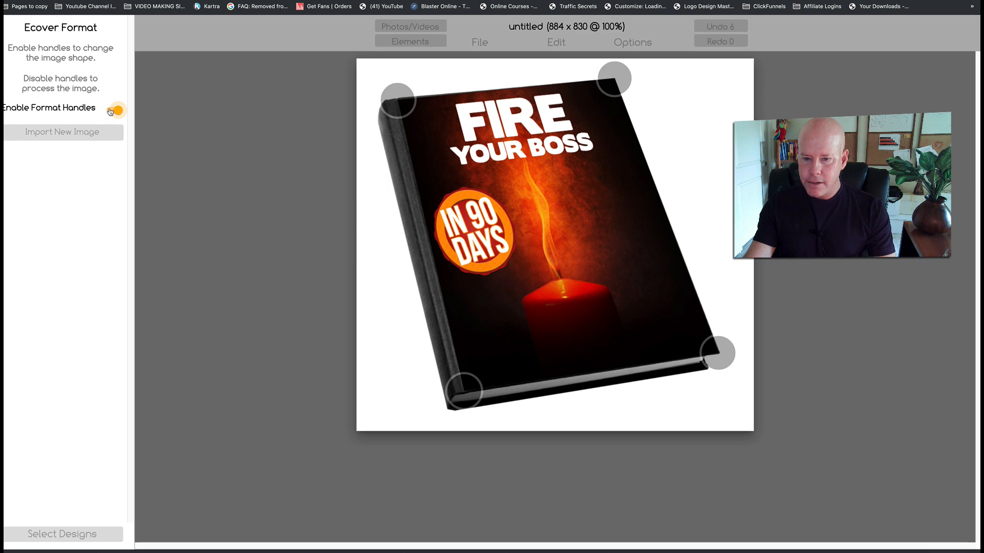
{"action": "left_click", "coordinate": [110, 110]}
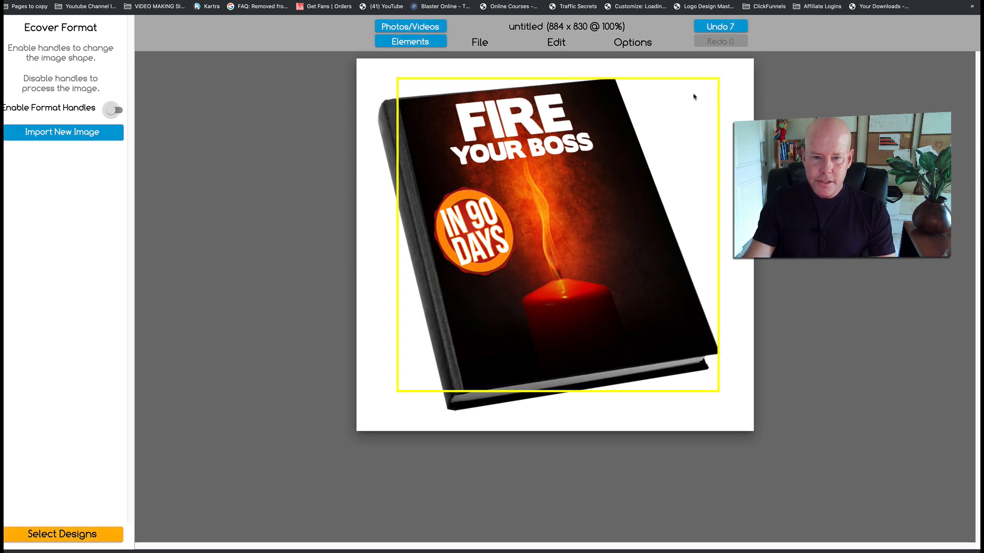
{"action": "left_click", "coordinate": [748, 98]}
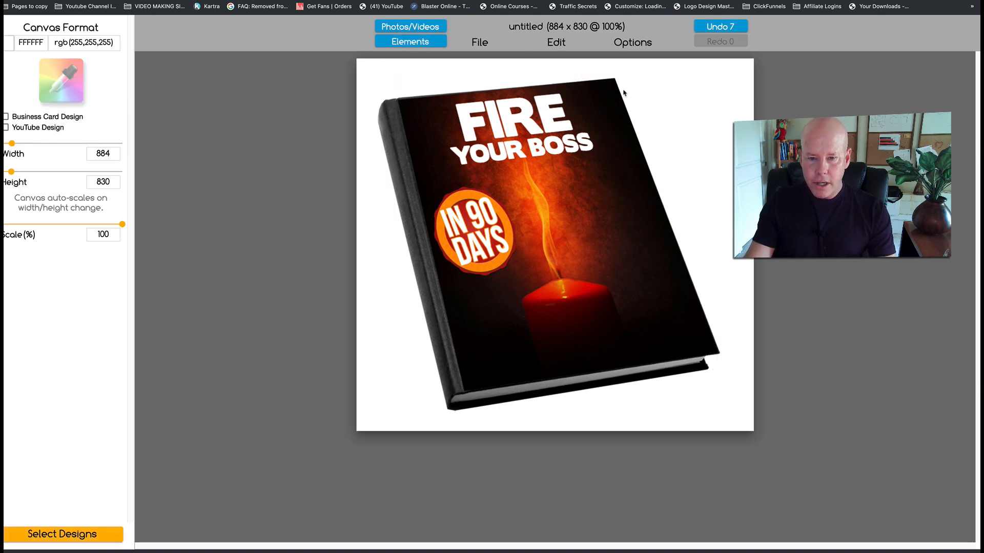
Step: Download the book mockup as a transparent PNG named "Fire BOOK"
{"action": "left_click", "coordinate": [491, 44]}
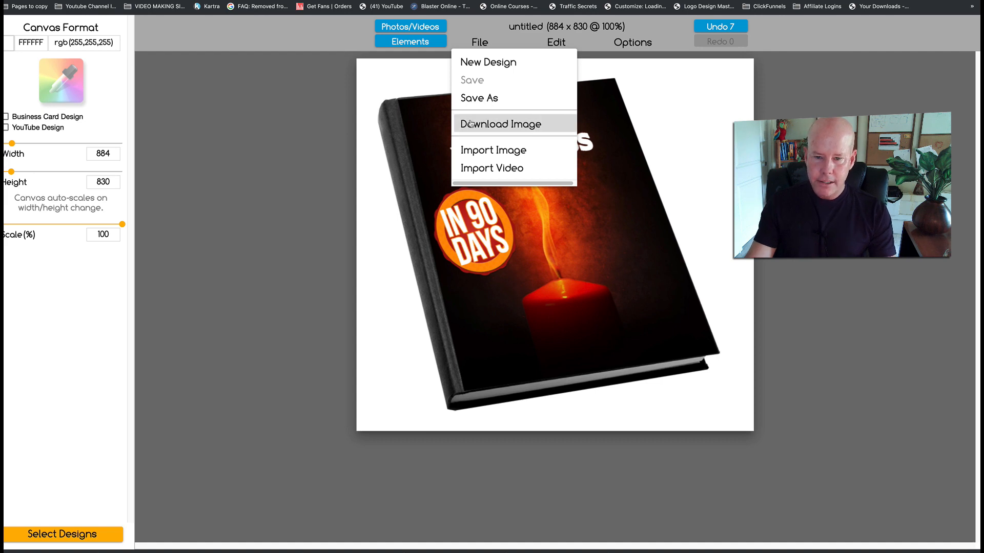
{"action": "left_click", "coordinate": [470, 124]}
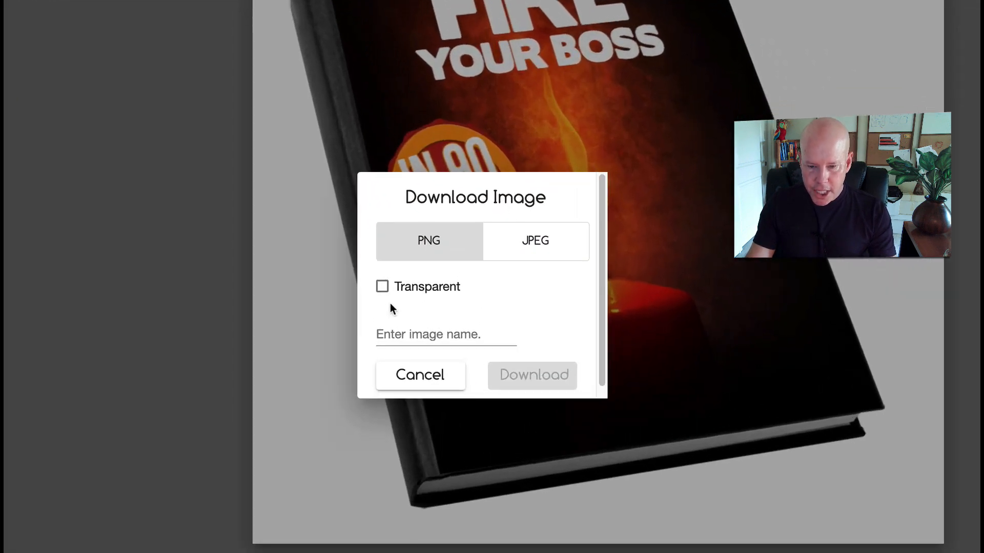
{"action": "left_click", "coordinate": [382, 287]}
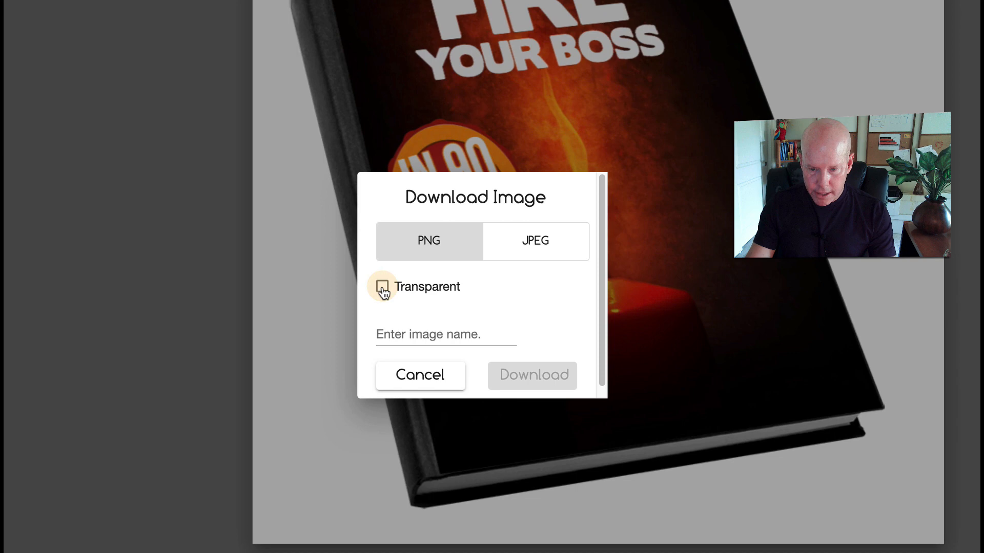
{"action": "left_click", "coordinate": [398, 334]}
{"action": "type", "text": "Fire BOOK"}
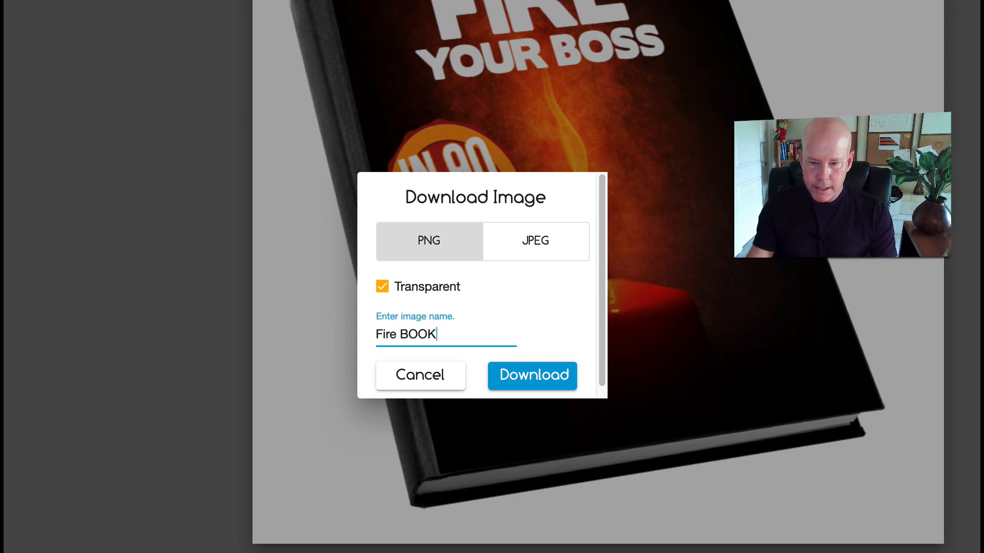
{"action": "left_click", "coordinate": [521, 385]}
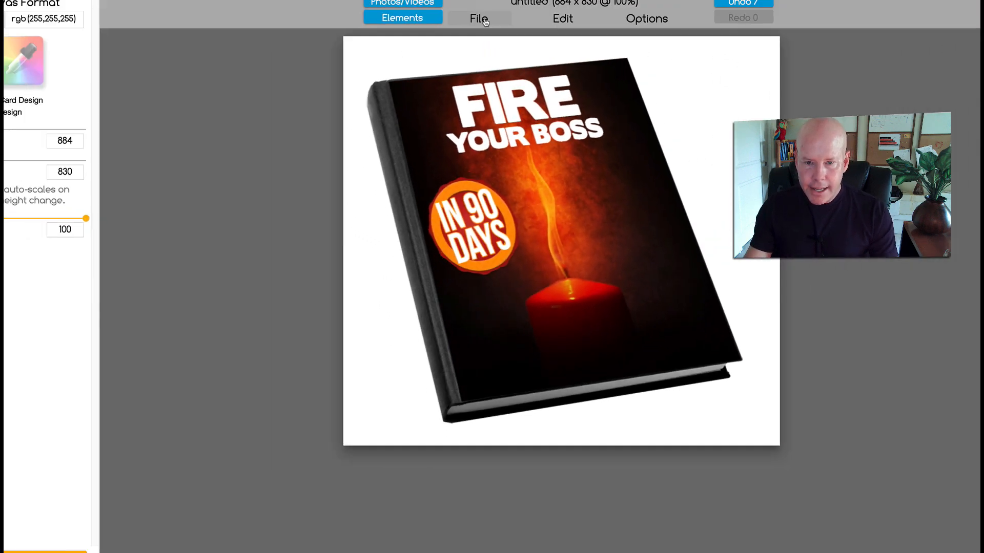
Step: Save the mockup design under the name "FireBook" in the existing "eCovers" set
{"action": "left_click", "coordinate": [479, 42]}
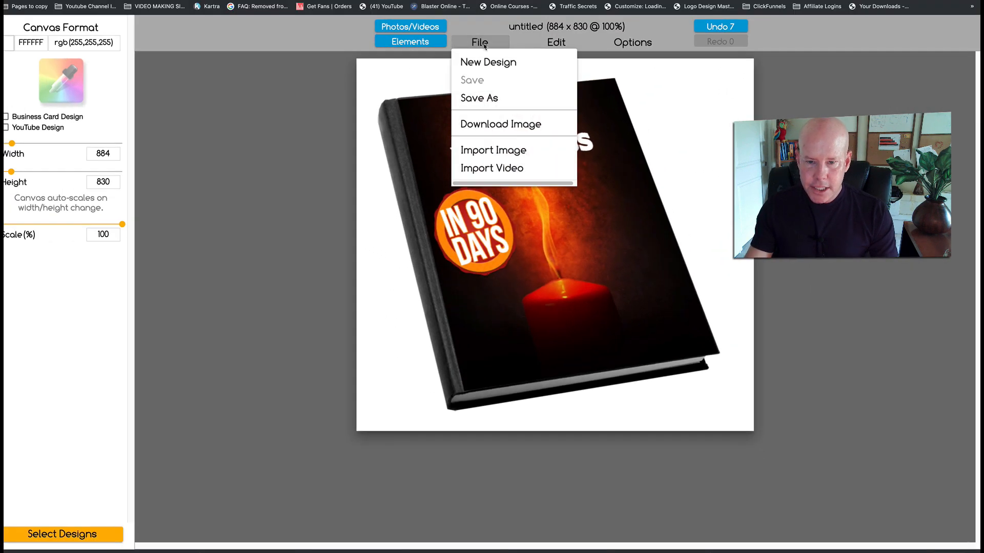
{"action": "left_click", "coordinate": [480, 98]}
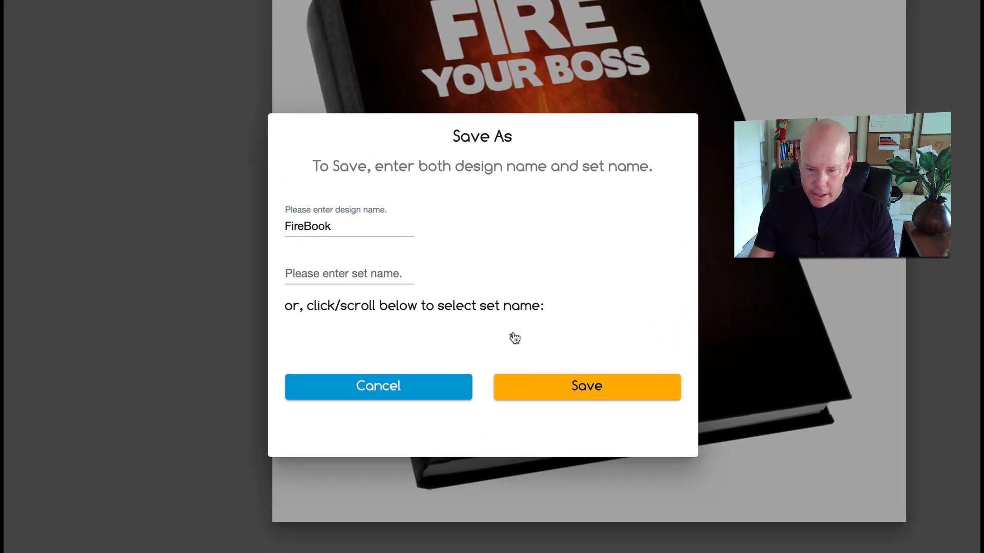
{"action": "left_click", "coordinate": [504, 316]}
{"action": "scroll", "coordinate": [327, 384], "scroll_direction": "down", "scroll_amount": 1}
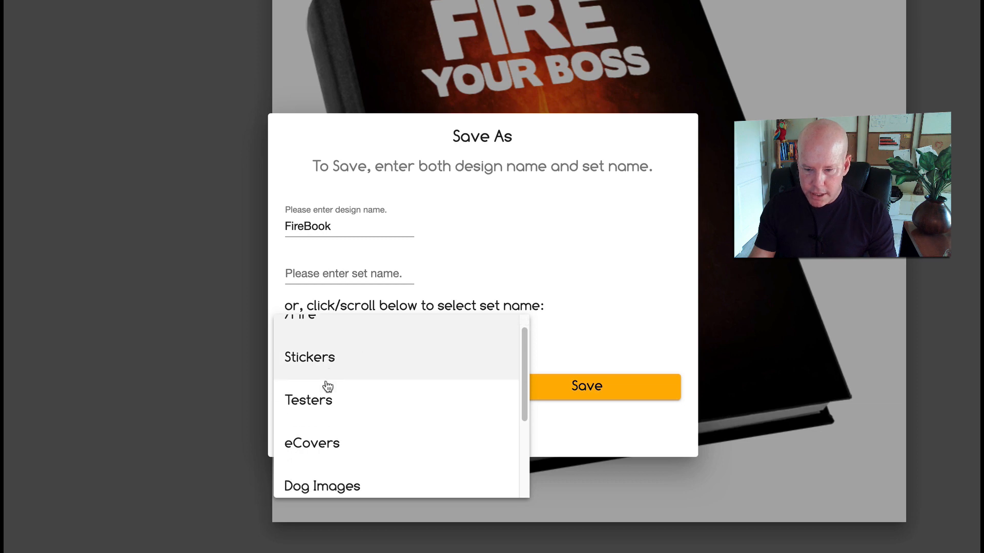
{"action": "left_click", "coordinate": [300, 450]}
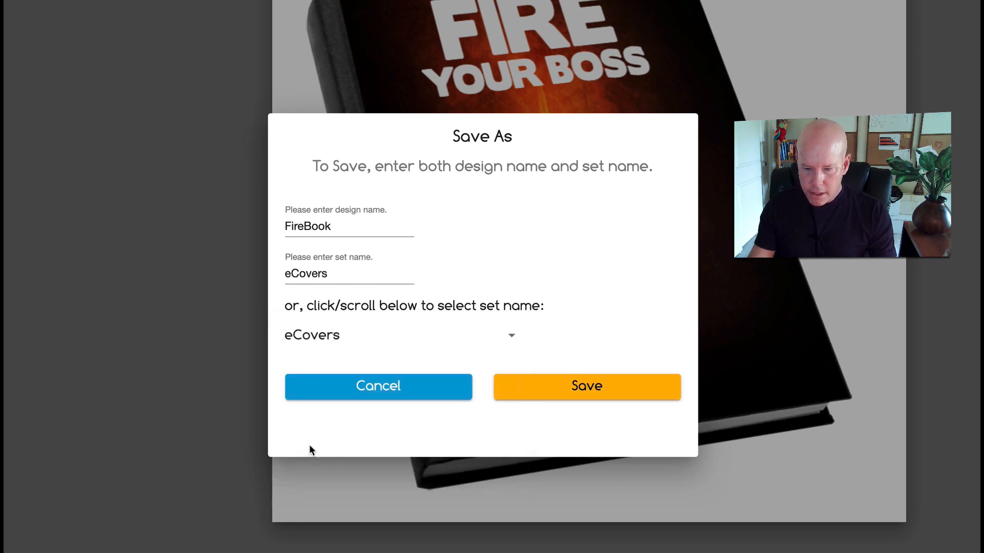
{"action": "left_click", "coordinate": [602, 394]}
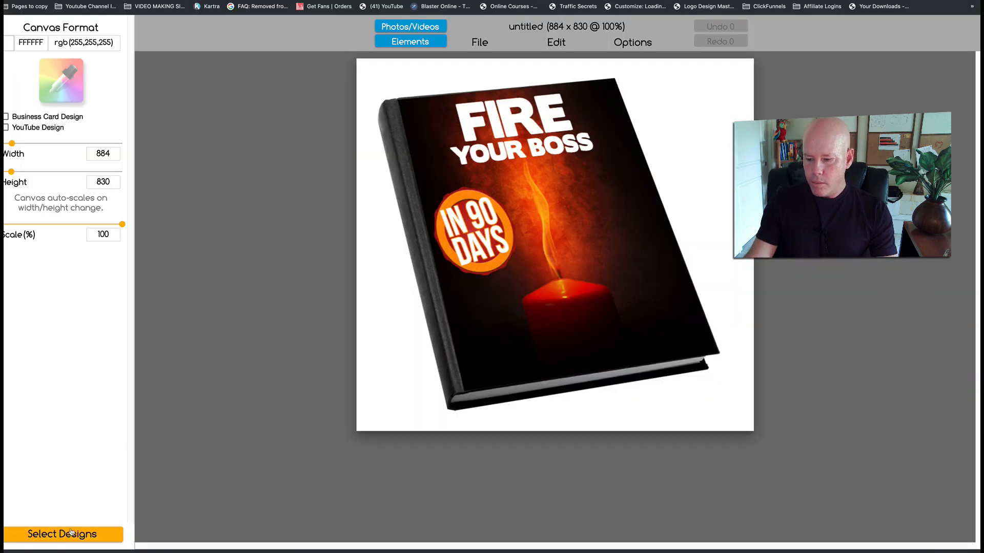
Step: Leave the eCover designer for the graphics launcher page and open the Scenery Creator
{"action": "left_click", "coordinate": [72, 533]}
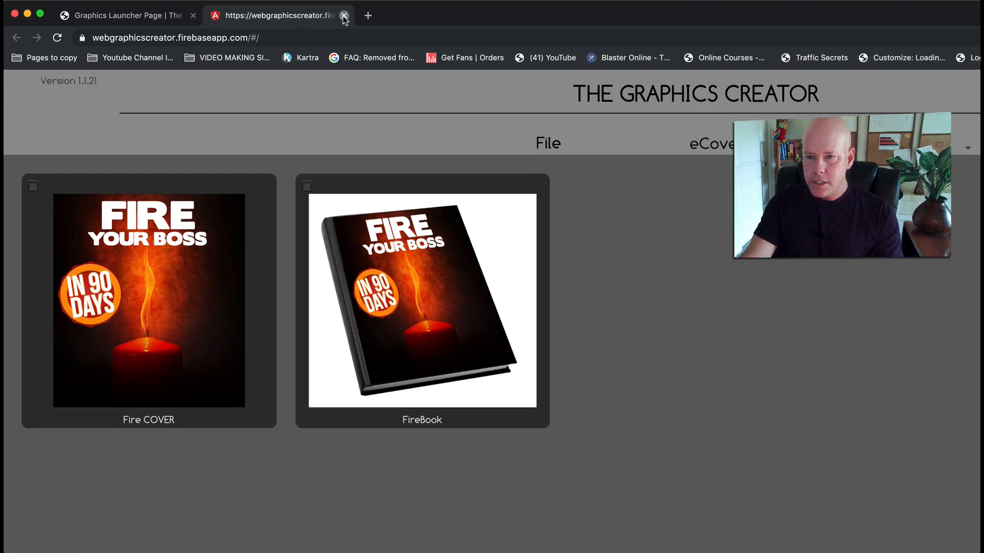
{"action": "left_click", "coordinate": [344, 16]}
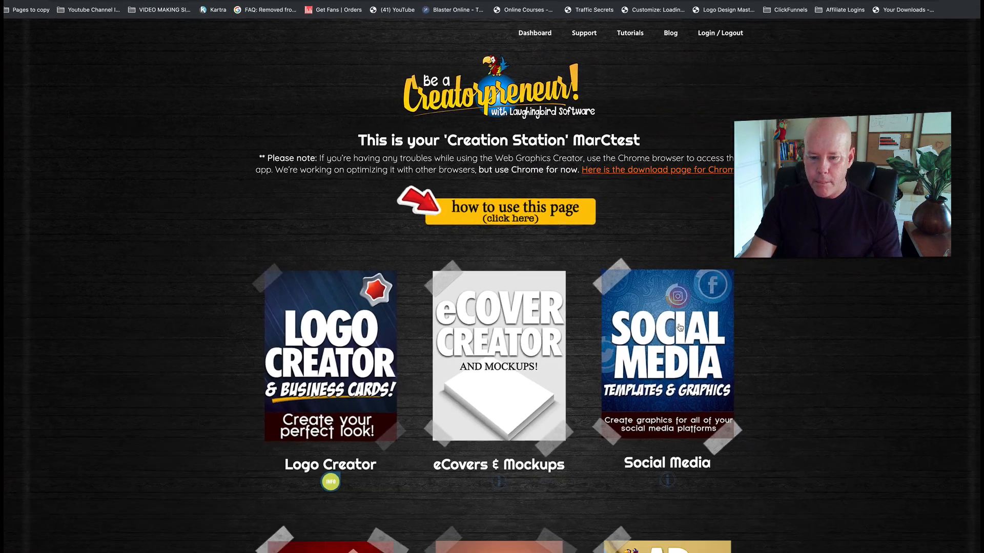
{"action": "scroll", "coordinate": [332, 407], "scroll_direction": "down", "scroll_amount": 3}
{"action": "scroll", "coordinate": [332, 405], "scroll_direction": "down", "scroll_amount": 1}
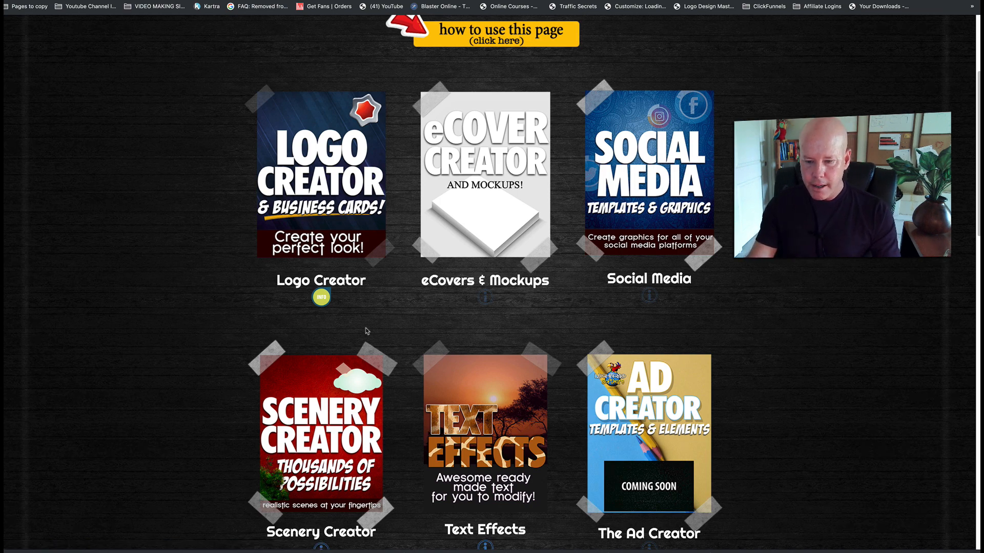
{"action": "left_click", "coordinate": [346, 402]}
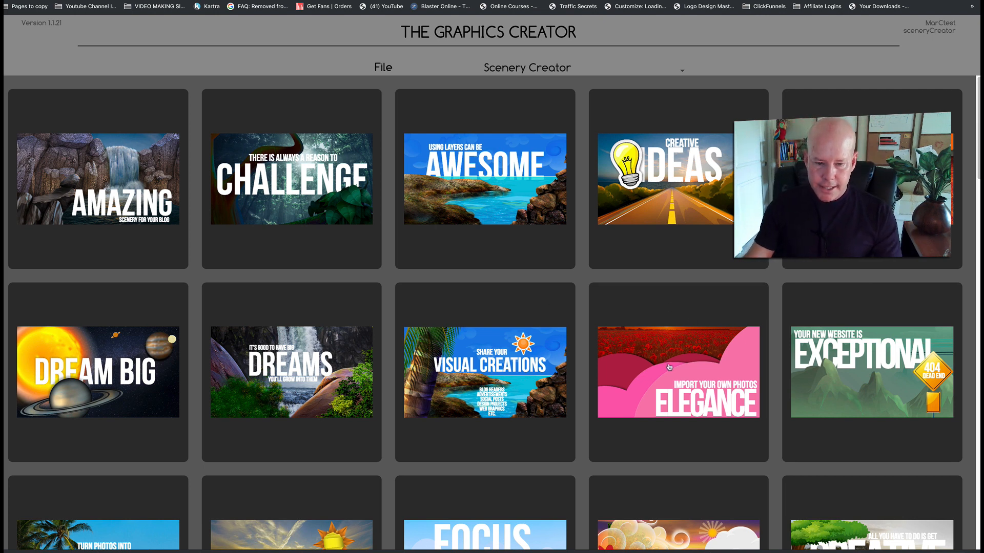
Step: Browse the scenery templates and open the pink "Import Your Own Photos Elegance" design
{"action": "scroll", "coordinate": [672, 367], "scroll_direction": "down", "scroll_amount": 15}
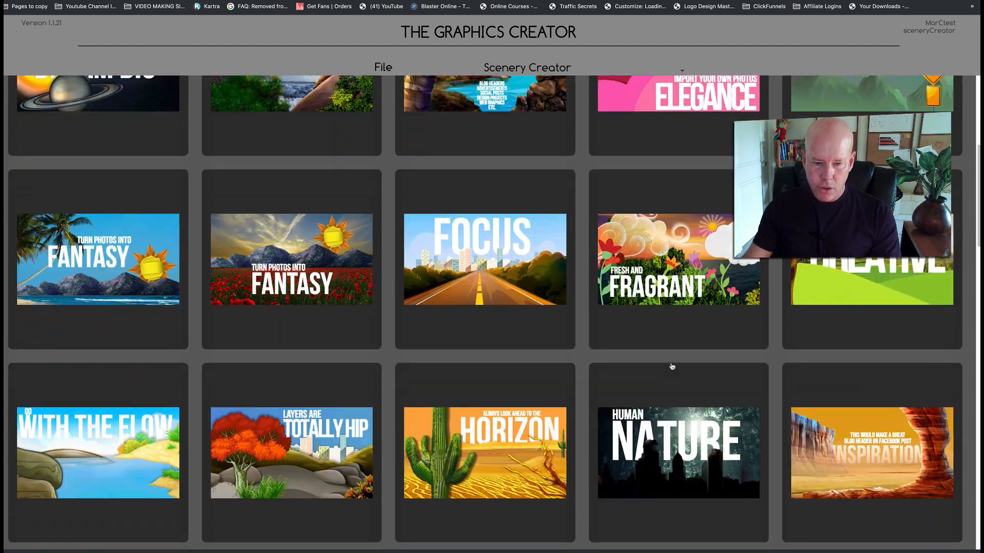
{"action": "scroll", "coordinate": [672, 367], "scroll_direction": "up", "scroll_amount": 12}
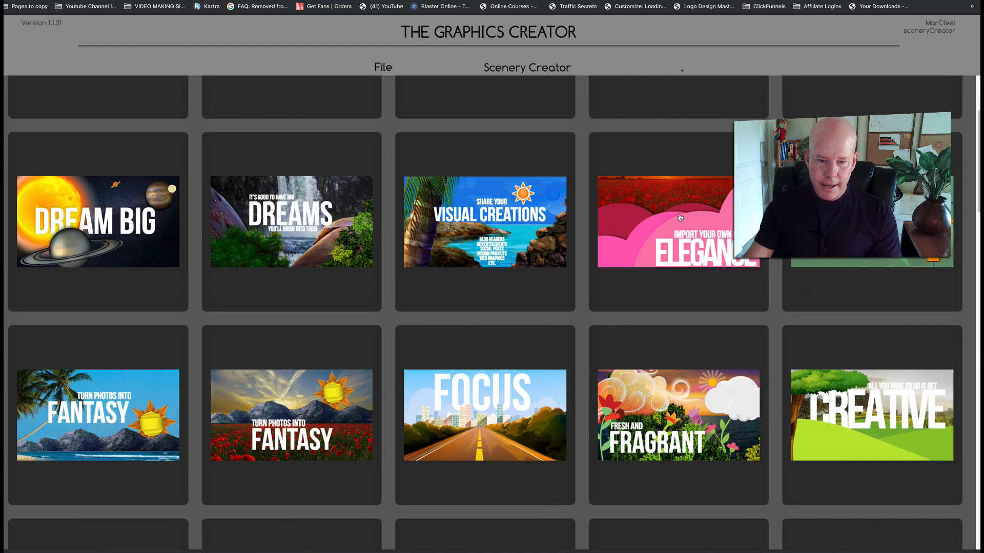
{"action": "left_click", "coordinate": [680, 218]}
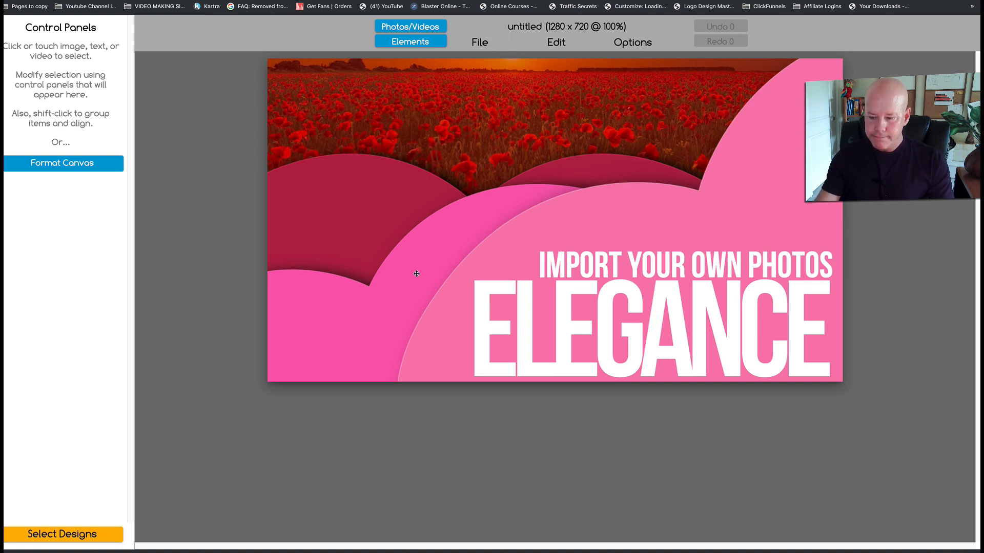
Step: Add Fire BOOK.png from the Downloads folder to the scenery canvas and place it on the left half
{"action": "left_click", "coordinate": [90, 540]}
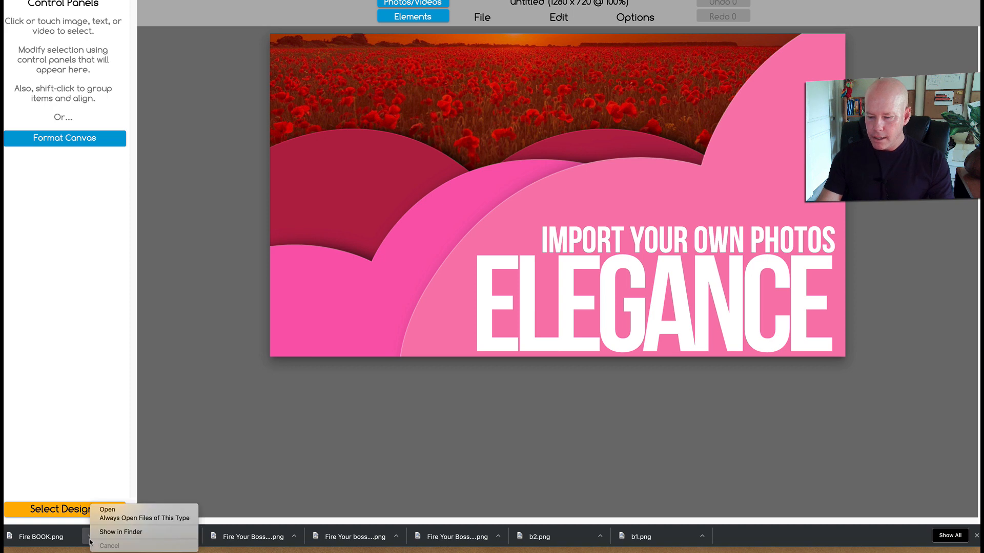
{"action": "left_click", "coordinate": [121, 532]}
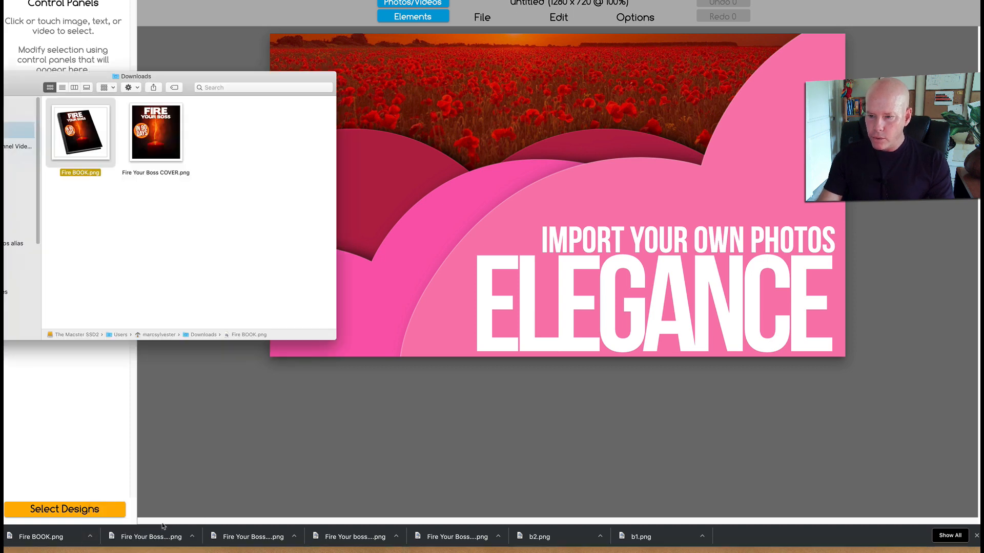
{"action": "left_click_drag", "start_coordinate": [92, 146], "coordinate": [481, 148]}
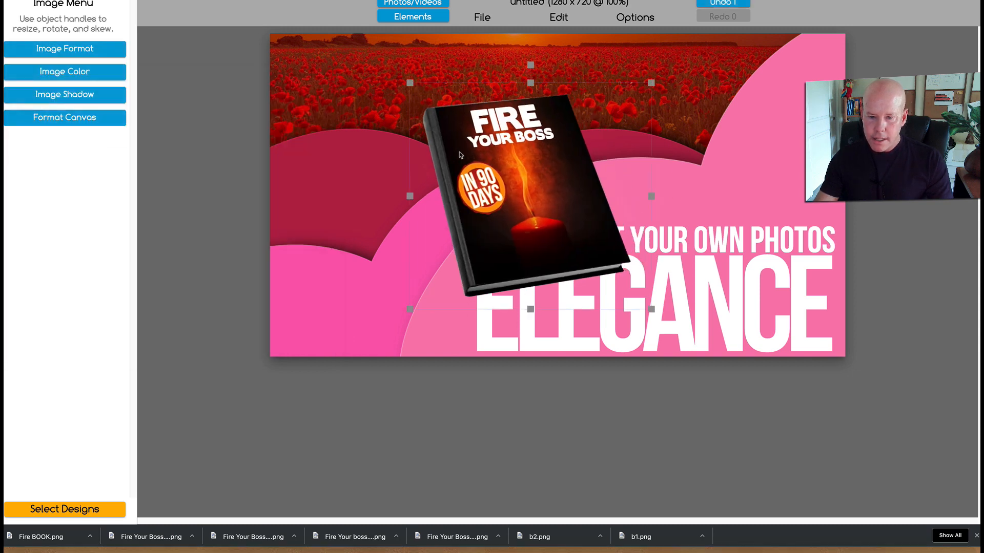
{"action": "left_click_drag", "start_coordinate": [482, 149], "coordinate": [375, 170]}
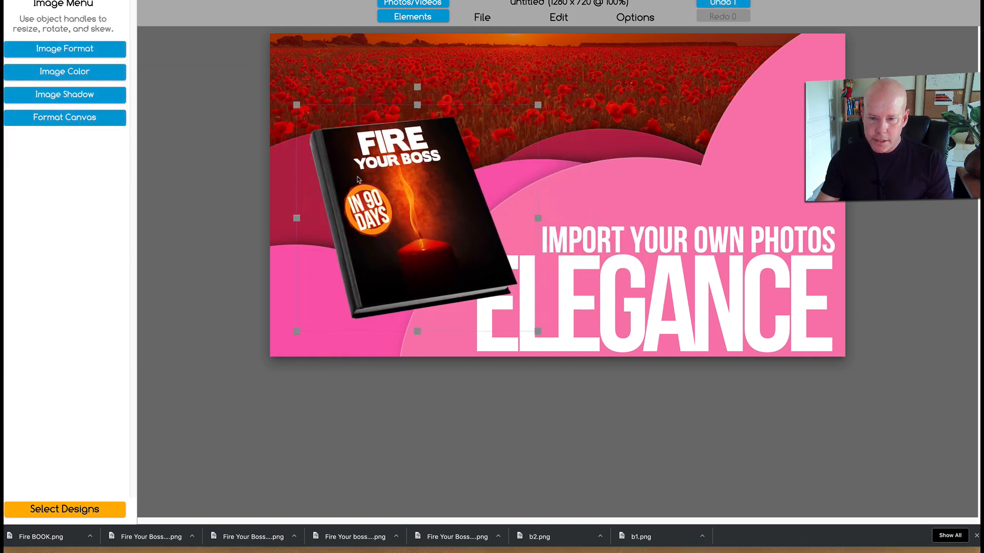
Step: Enlarge the Fire Your Boss book on the canvas and reposition it against the left edge
{"action": "left_click", "coordinate": [480, 18]}
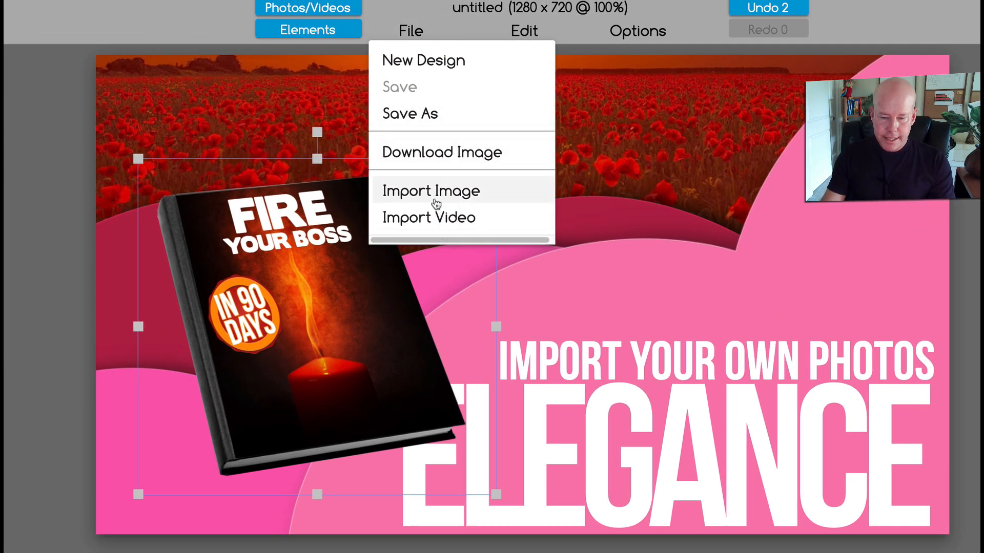
{"action": "left_click", "coordinate": [271, 119]}
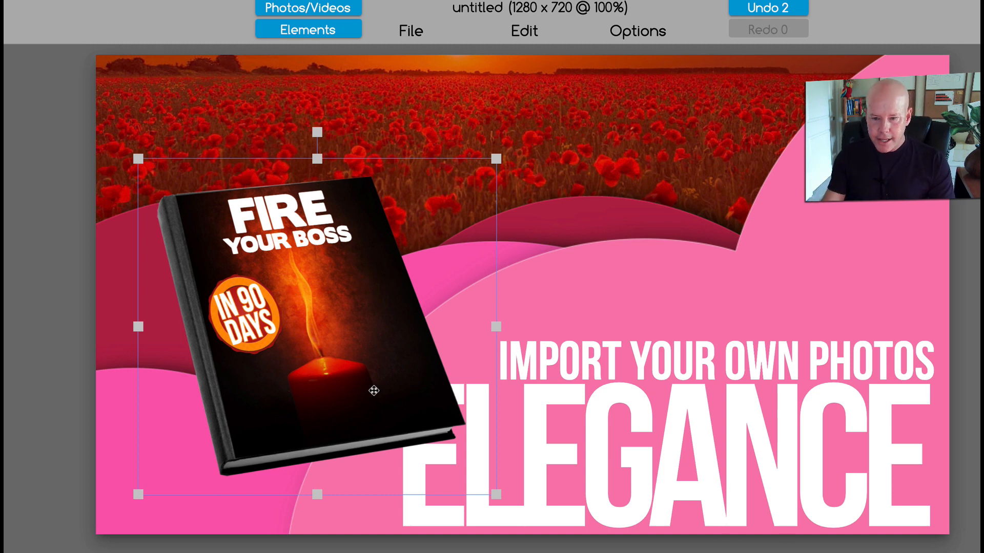
{"action": "left_click_drag", "start_coordinate": [498, 493], "coordinate": [550, 528]}
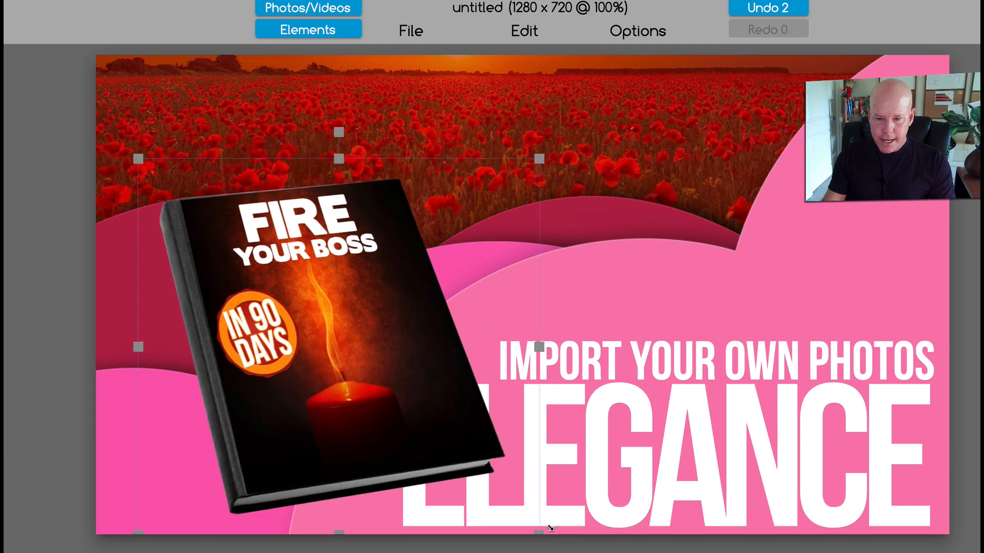
{"action": "left_click_drag", "start_coordinate": [379, 402], "coordinate": [319, 396]}
Step: Delete the poppy-field photo, search the photos for "Yelling", and add the shouting man pointing at the camera to the design
{"action": "left_click", "coordinate": [639, 114]}
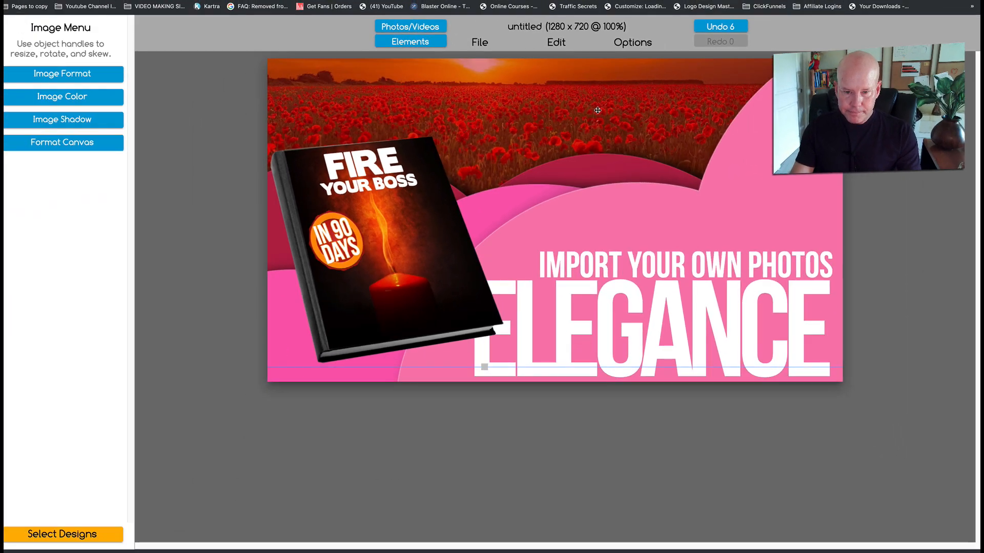
{"action": "key", "text": "Delete"}
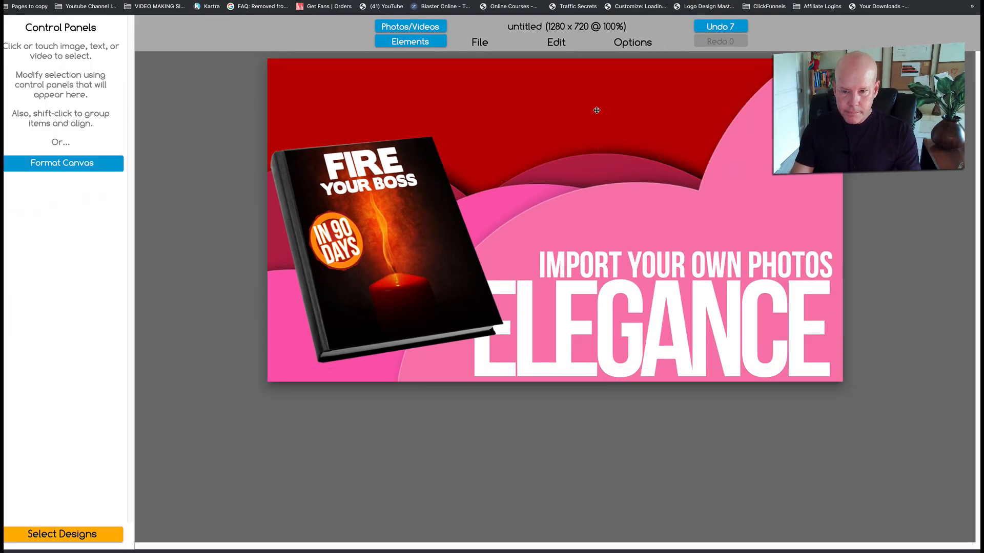
{"action": "left_click", "coordinate": [414, 27]}
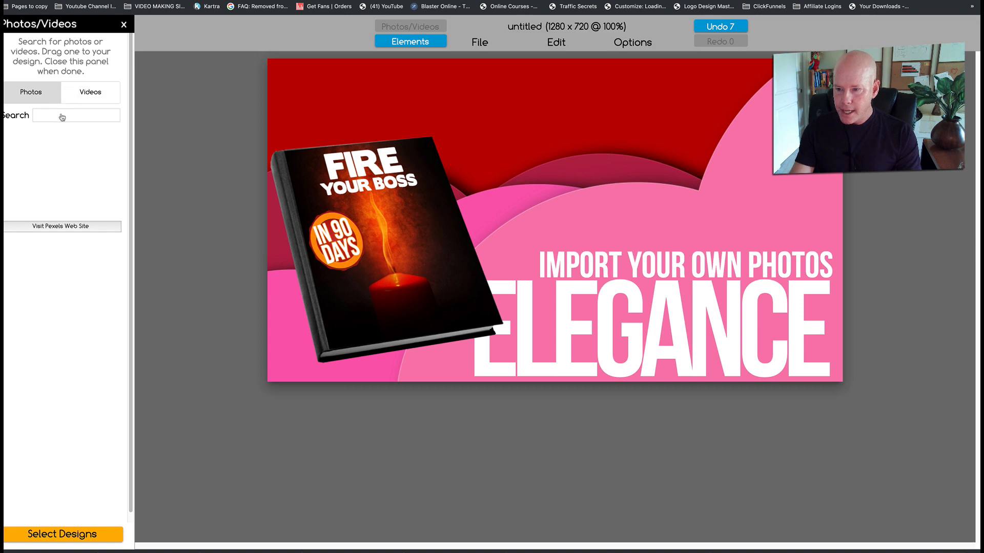
{"action": "left_click", "coordinate": [62, 117]}
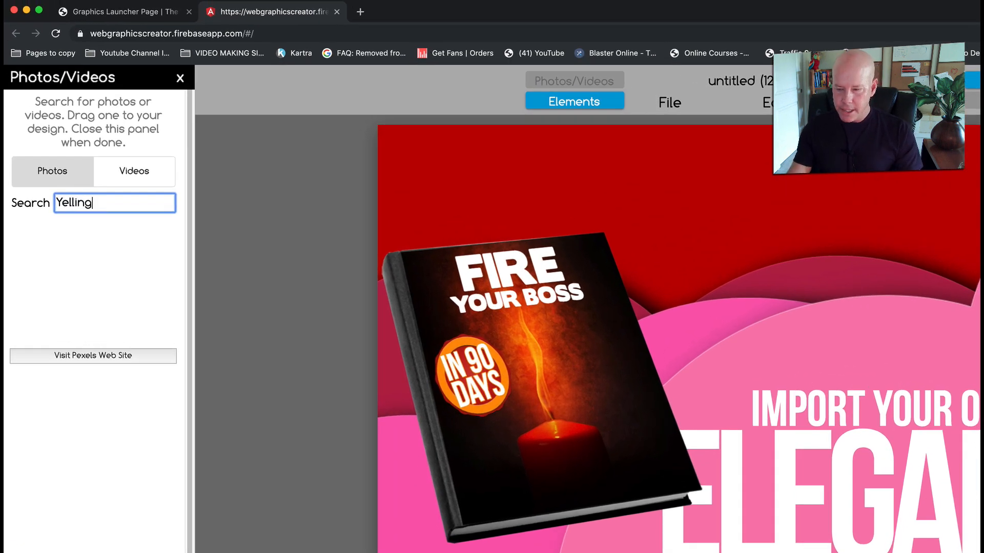
{"action": "key", "text": "Return"}
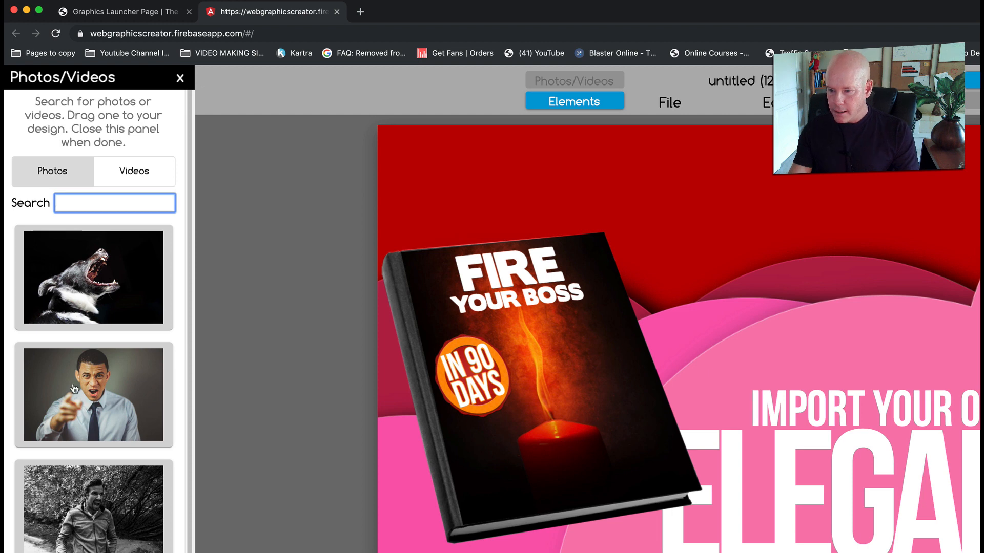
{"action": "left_click_drag", "start_coordinate": [80, 400], "coordinate": [722, 239]}
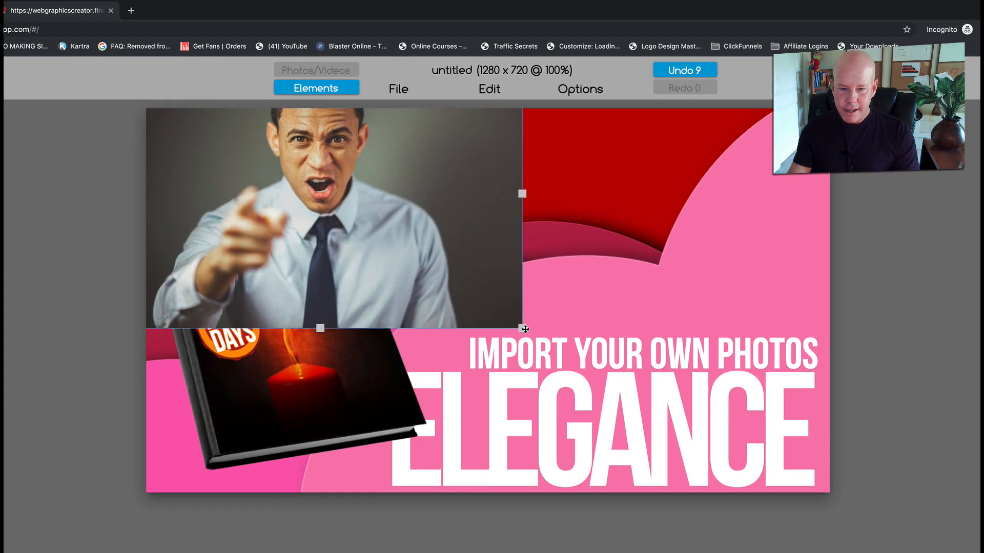
Step: Enlarge the shouting man photo to cover nearly the whole canvas and send it to the back of the design
{"action": "left_click_drag", "start_coordinate": [526, 329], "coordinate": [786, 492]}
{"action": "left_click_drag", "start_coordinate": [549, 360], "coordinate": [577, 366]}
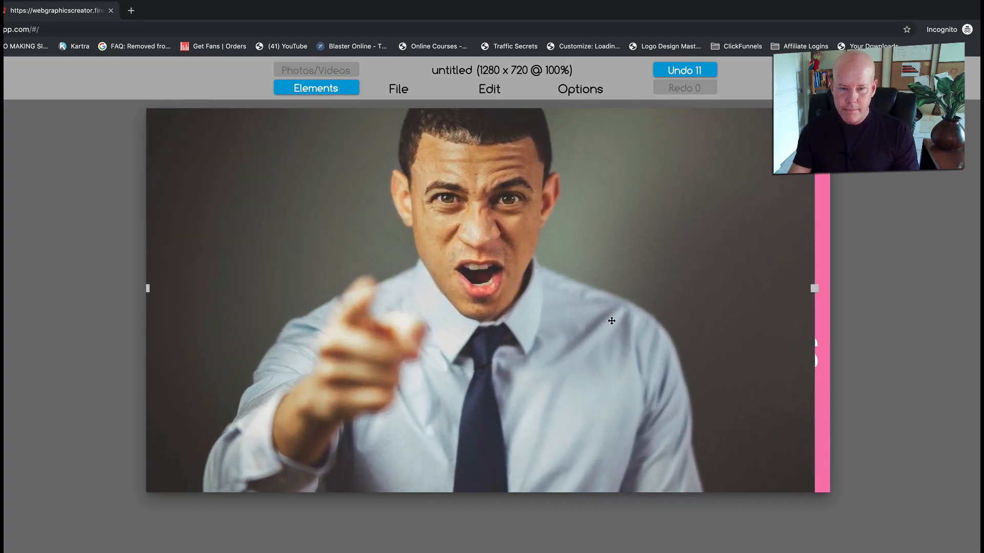
{"action": "left_click", "coordinate": [587, 96]}
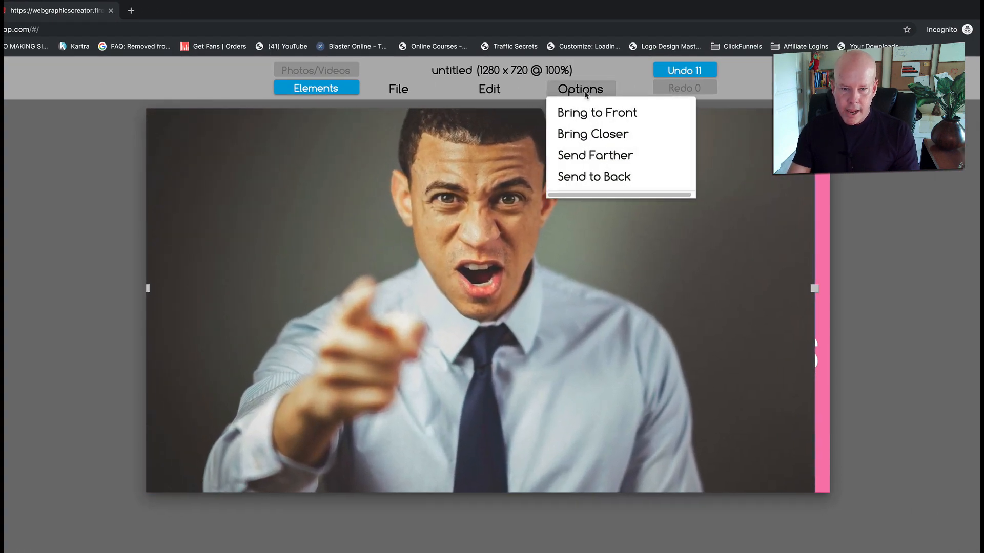
{"action": "left_click", "coordinate": [576, 179]}
Step: Remove the dark crimson curved shapes, arrange the remaining pink curves below the man's face, and close the photo search
{"action": "left_click_drag", "start_coordinate": [535, 249], "coordinate": [699, 305]}
{"action": "left_click_drag", "start_coordinate": [439, 248], "coordinate": [443, 228]}
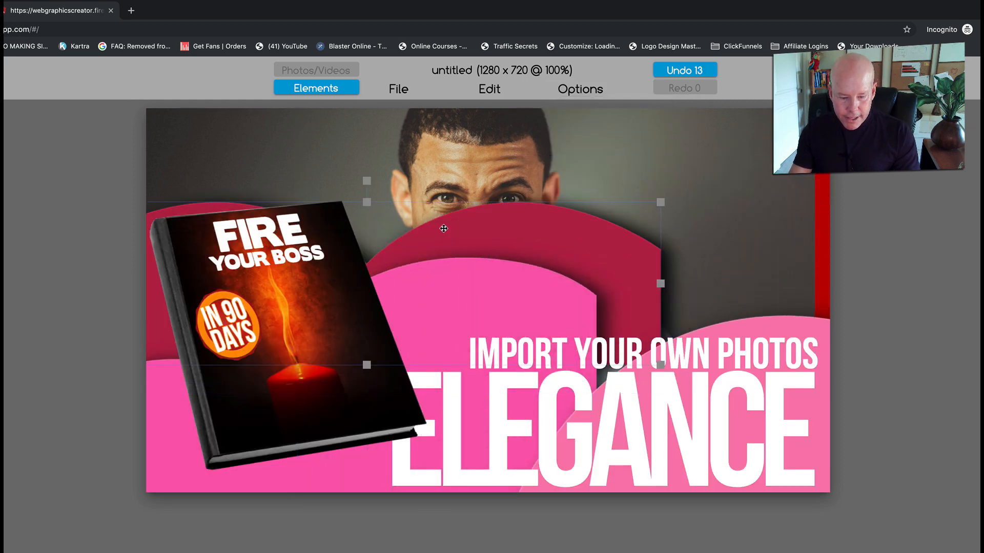
{"action": "key", "text": "Delete"}
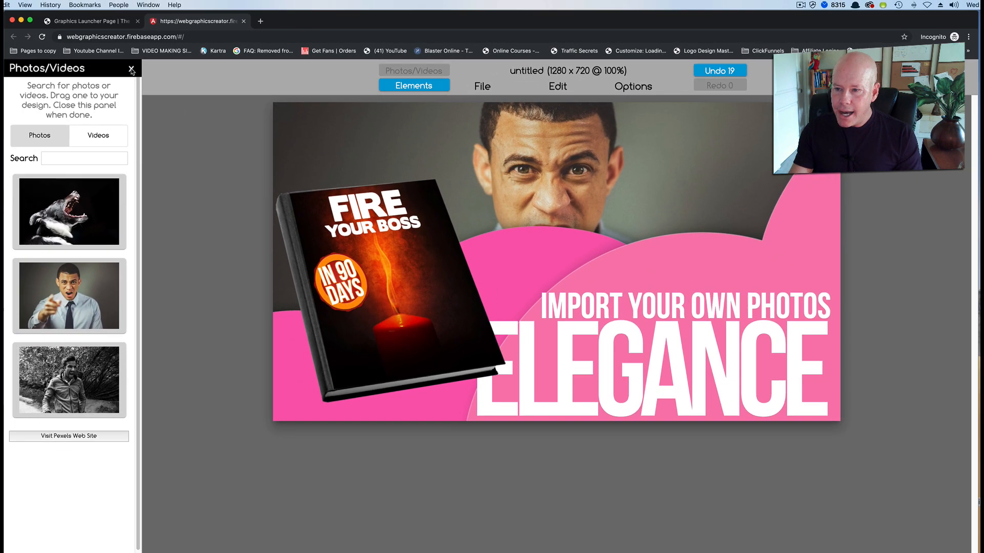
{"action": "left_click", "coordinate": [48, 69]}
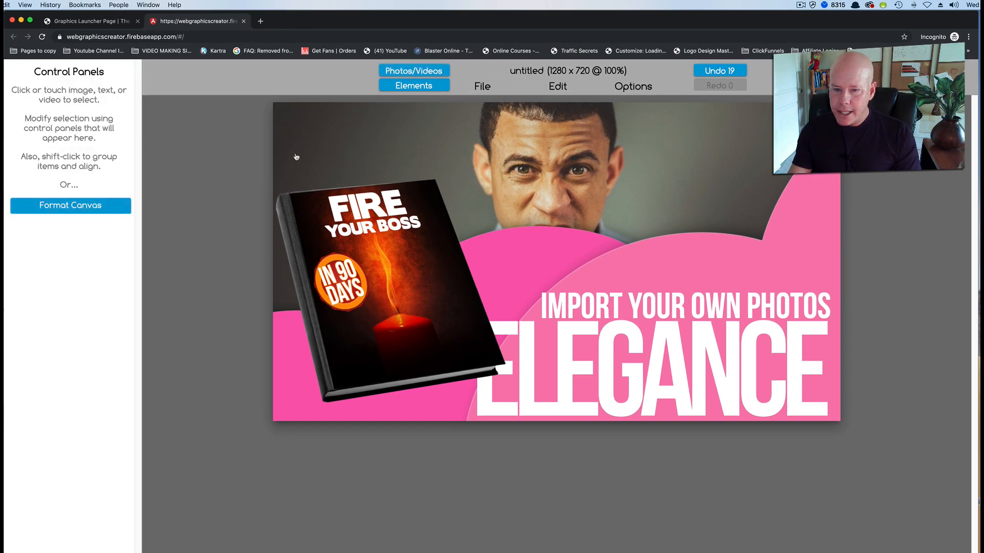
Step: Lower the man photo's opacity so the red background tints it, and shift the book slightly right and up
{"action": "left_click_drag", "start_coordinate": [566, 166], "coordinate": [566, 171]}
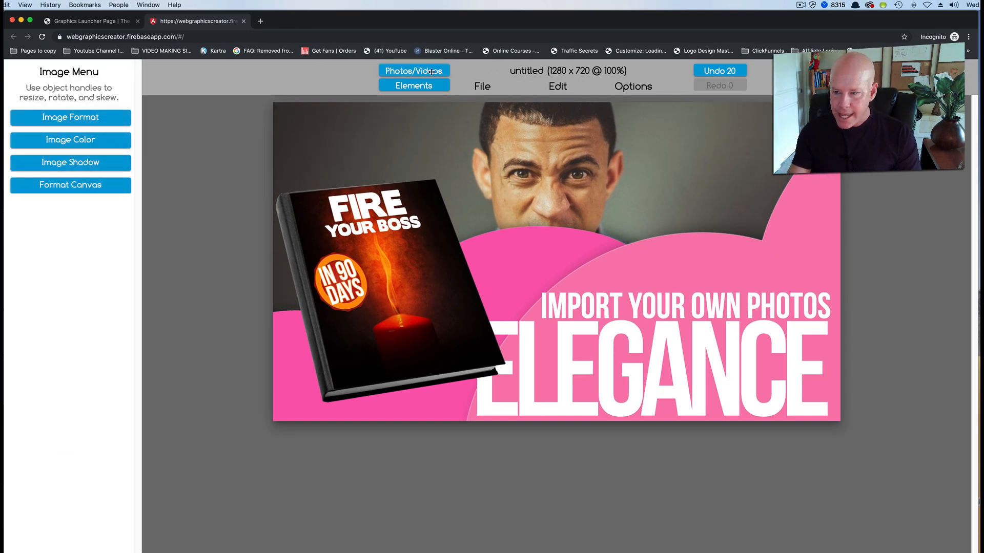
{"action": "left_click", "coordinate": [72, 116]}
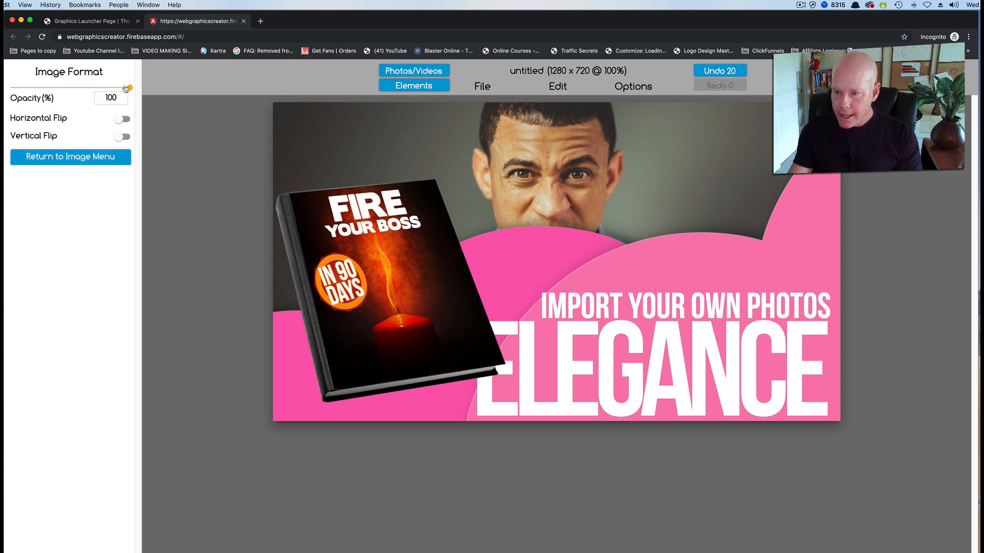
{"action": "left_click_drag", "start_coordinate": [129, 87], "coordinate": [57, 87]}
{"action": "left_click_drag", "start_coordinate": [434, 337], "coordinate": [454, 329]}
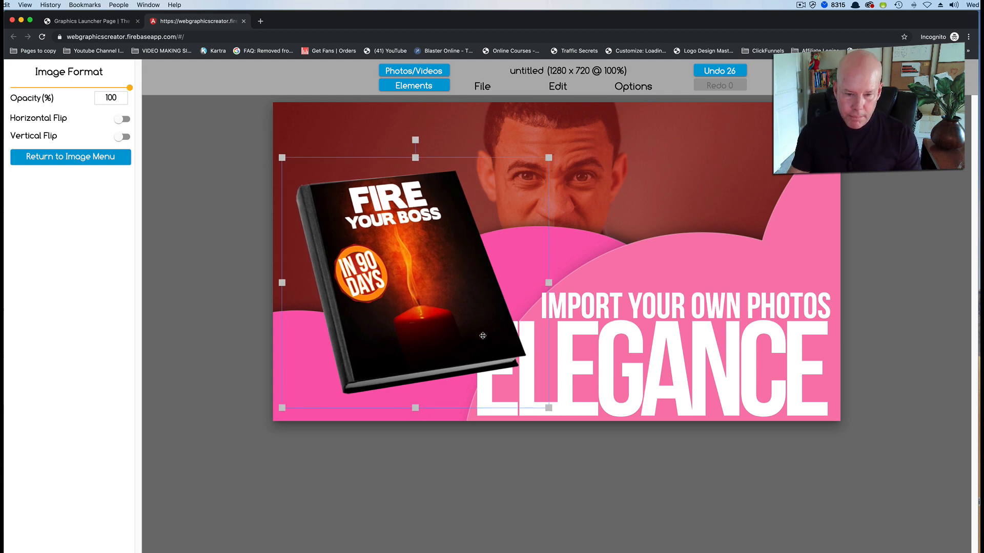
Step: Replace the "IMPORT YOUR OWN PHOTOS" text with "WANT TO KNOW HOW?"
{"action": "left_click", "coordinate": [682, 310]}
{"action": "double_click", "coordinate": [681, 311]}
{"action": "key", "text": "super+a"}
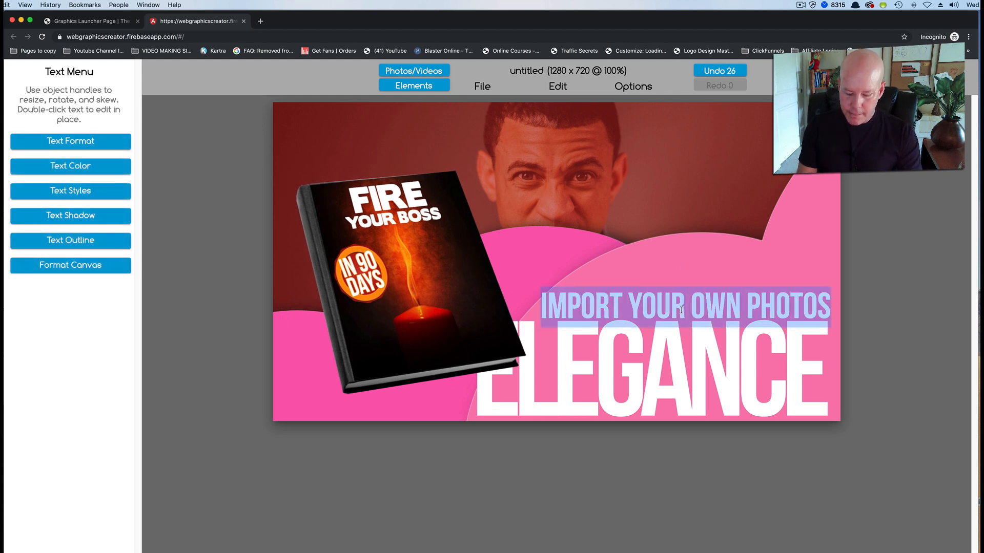
{"action": "type", "text": "WANT TO"}
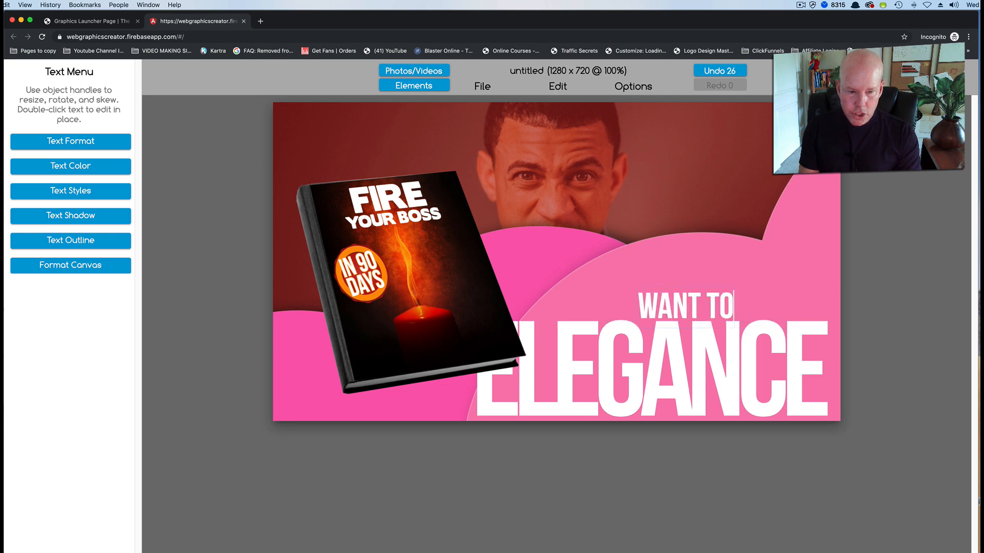
{"action": "type", "text": " KNOW HOW?"}
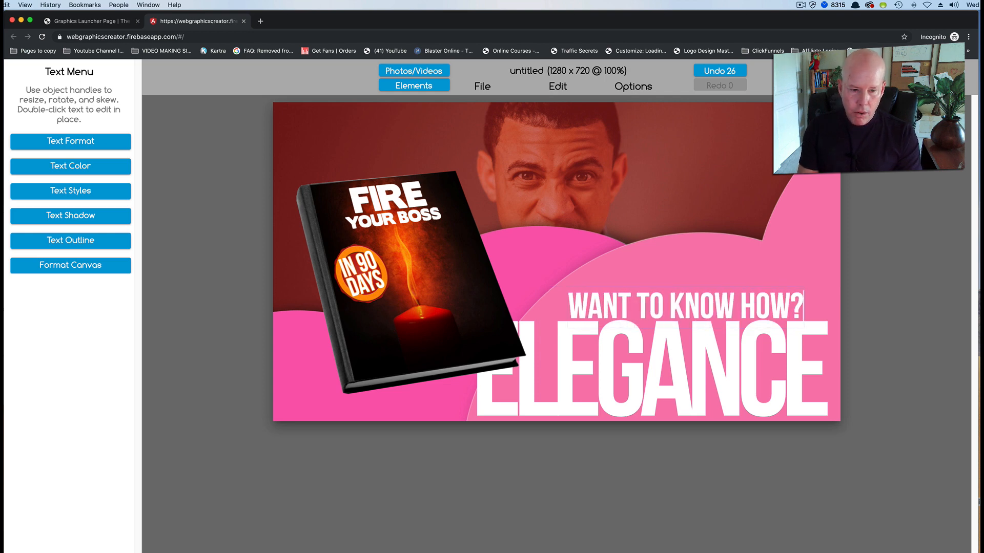
Step: Replace the large "ELEGANCE" text with "CLICK HERE"
{"action": "double_click", "coordinate": [706, 366]}
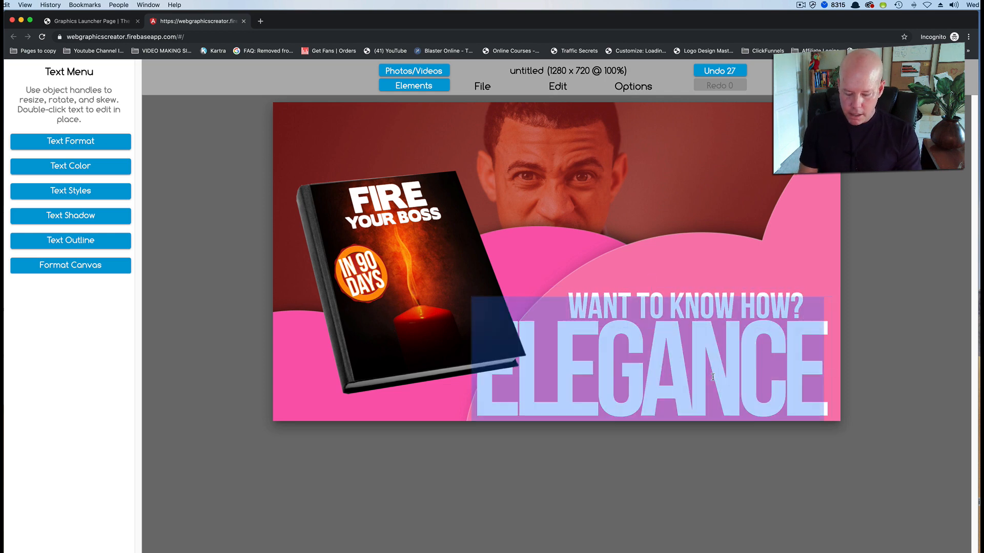
{"action": "type", "text": "CLICK HERE"}
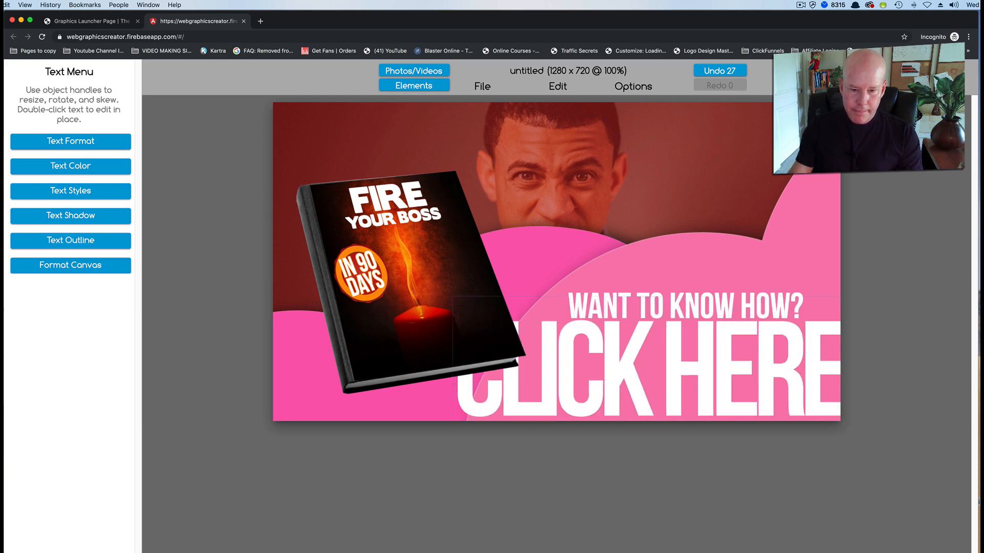
{"action": "left_click", "coordinate": [812, 254]}
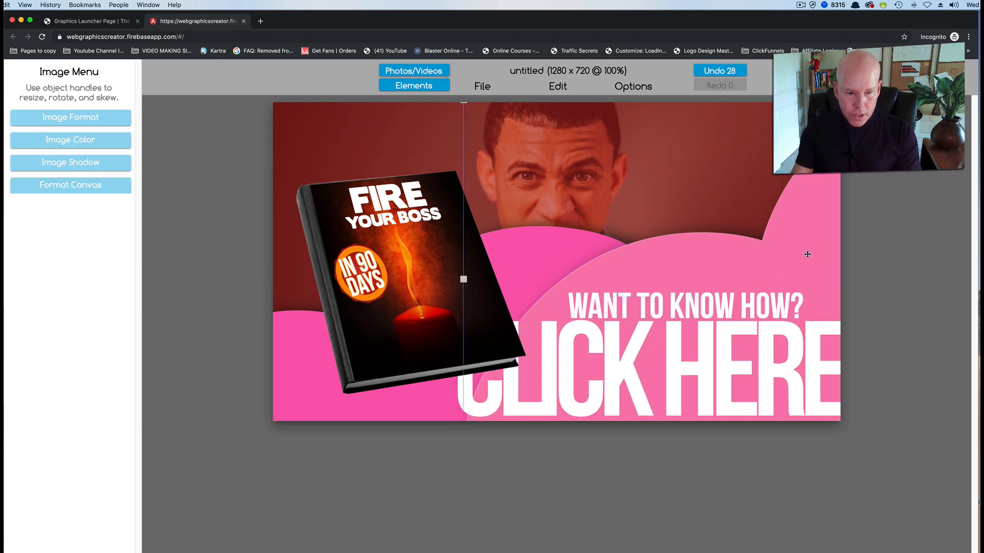
Step: Shrink the "CLICK HERE" text to fit inside the canvas's right edge and position "WANT TO KNOW HOW?" just above it
{"action": "left_click", "coordinate": [813, 340]}
{"action": "left_click_drag", "start_coordinate": [824, 289], "coordinate": [769, 310]}
{"action": "left_click_drag", "start_coordinate": [741, 351], "coordinate": [799, 350]}
{"action": "left_click_drag", "start_coordinate": [710, 301], "coordinate": [734, 308]}
Step: Move the book up and left, then enlarge it so its lower right corner overlaps the start of "CLICK HERE"
{"action": "left_click_drag", "start_coordinate": [418, 325], "coordinate": [401, 305]}
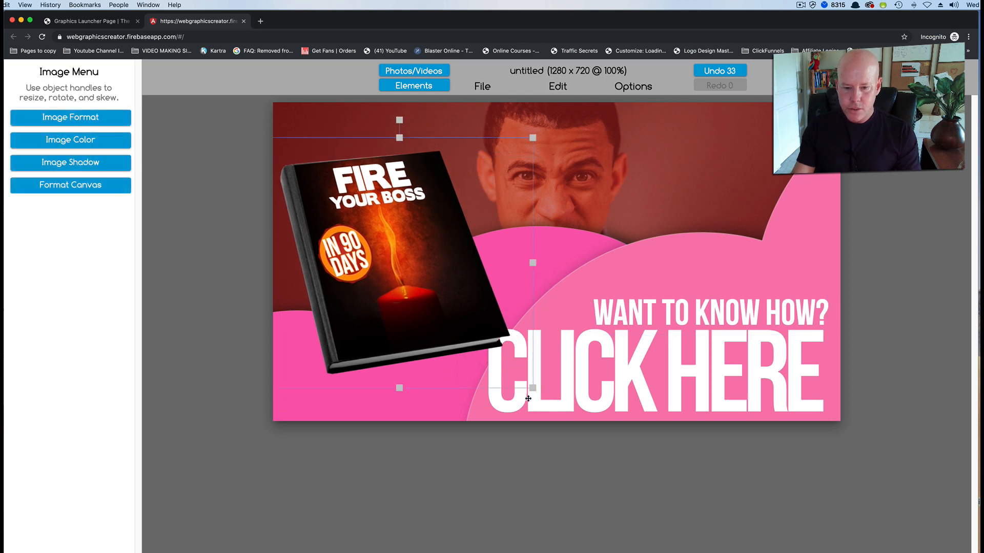
{"action": "left_click_drag", "start_coordinate": [532, 390], "coordinate": [564, 417]}
{"action": "left_click_drag", "start_coordinate": [391, 358], "coordinate": [386, 358]}
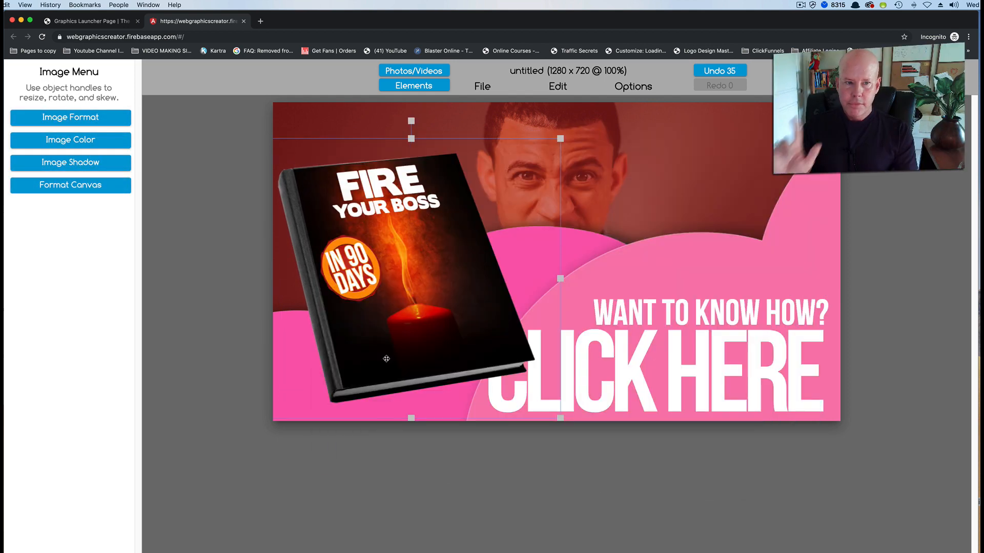
{"action": "left_click", "coordinate": [503, 290]}
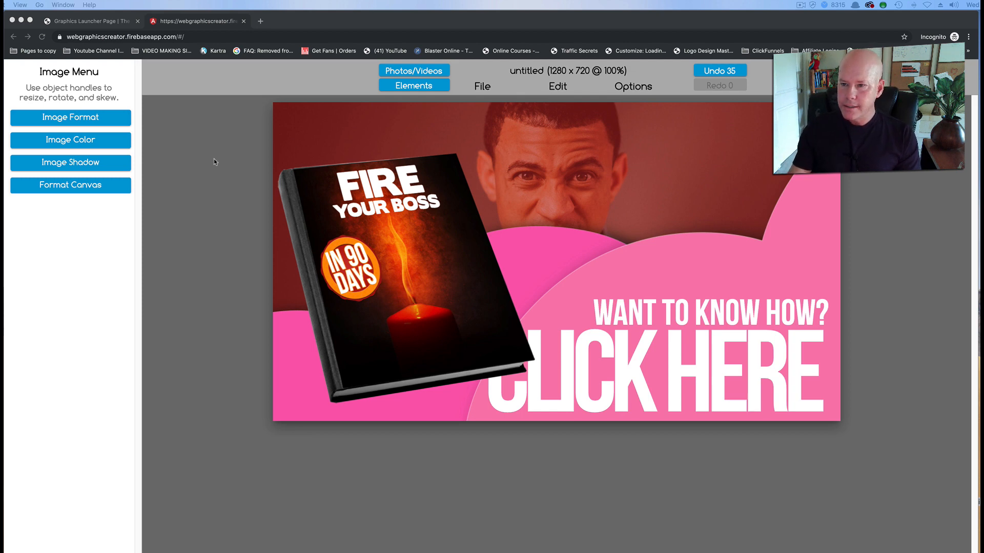
Step: Close the scenery design without saving and open the eCover Creator from the graphics launcher page
{"action": "left_click", "coordinate": [244, 21]}
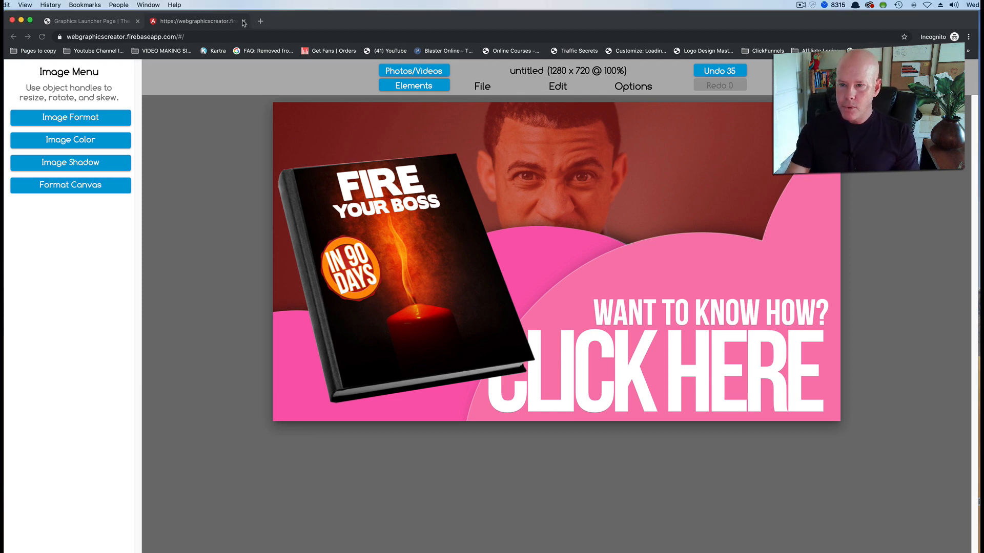
{"action": "left_click", "coordinate": [569, 202]}
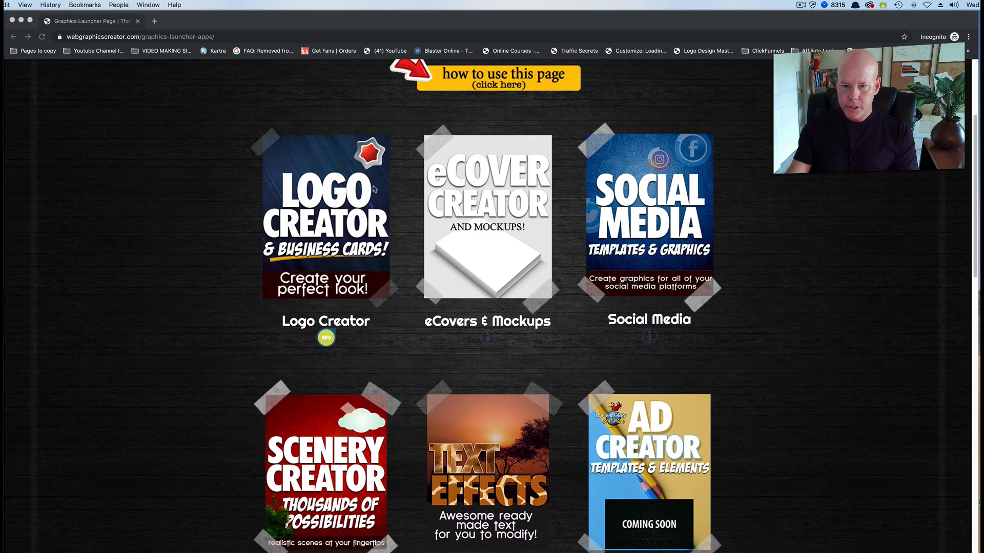
{"action": "left_click", "coordinate": [495, 228]}
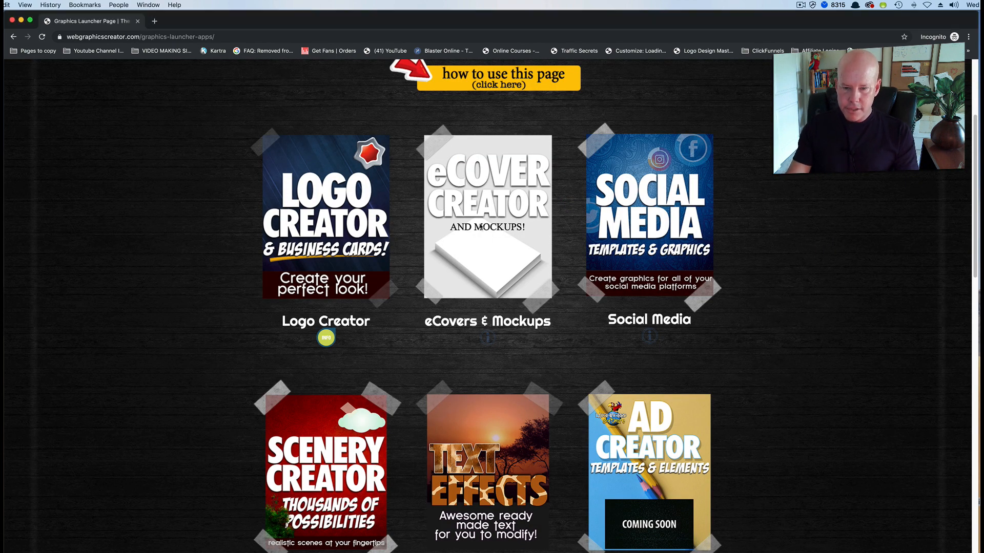
{"action": "left_click", "coordinate": [481, 227]}
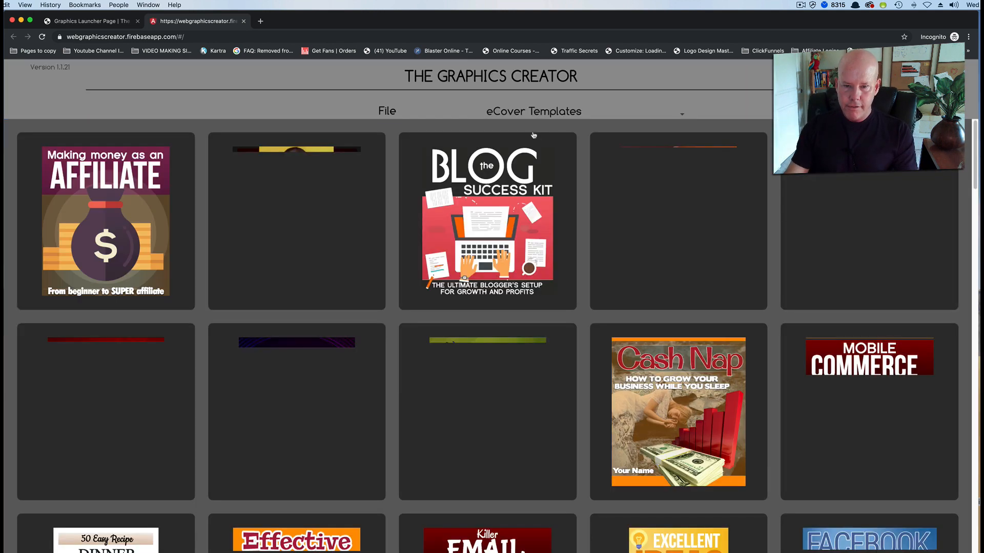
Step: Switch the library to eCover & Mockup 3D Models and browse the available box, book and computer mockups
{"action": "left_click", "coordinate": [526, 116]}
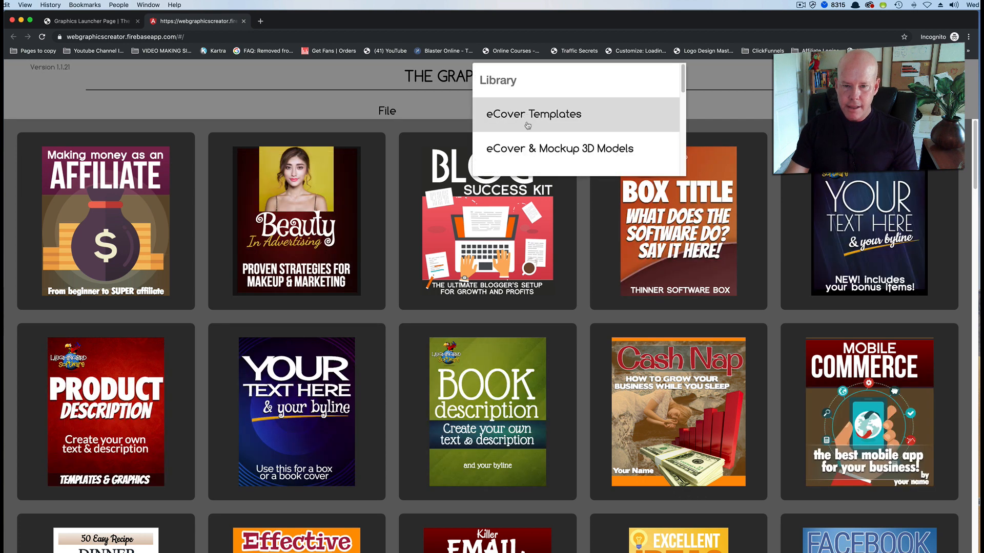
{"action": "left_click", "coordinate": [531, 149]}
{"action": "scroll", "coordinate": [450, 296], "scroll_direction": "down", "scroll_amount": 6}
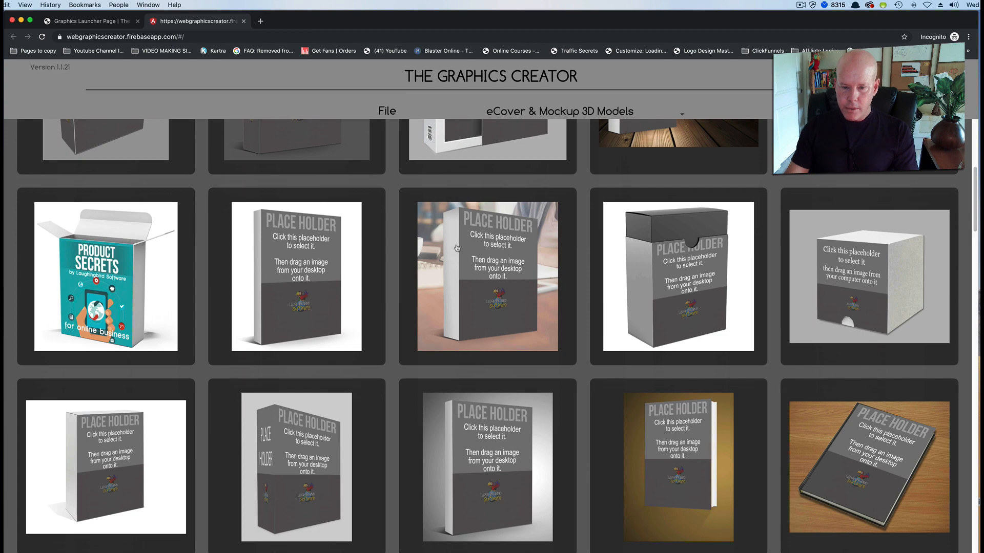
{"action": "scroll", "coordinate": [470, 292], "scroll_direction": "down", "scroll_amount": 6}
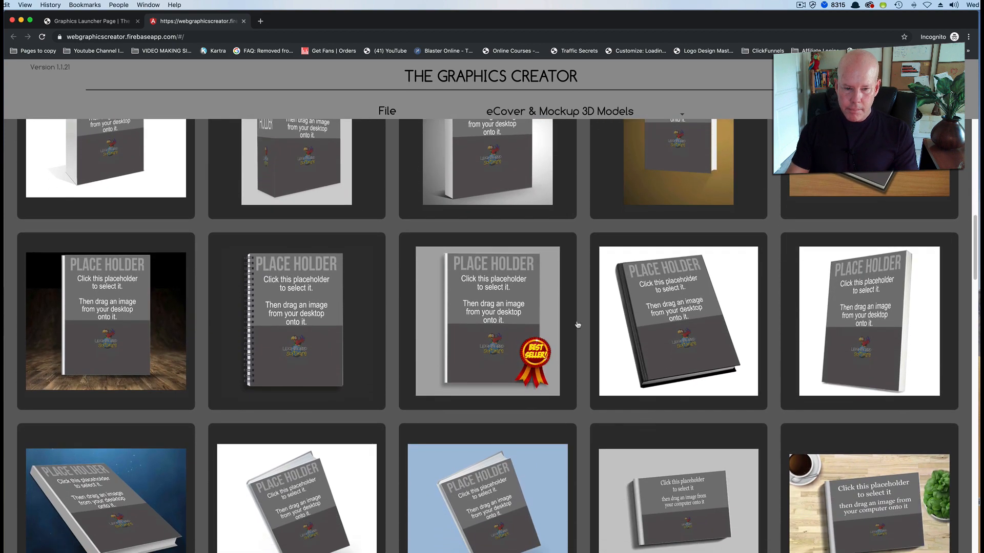
{"action": "scroll", "coordinate": [254, 335], "scroll_direction": "down", "scroll_amount": 10}
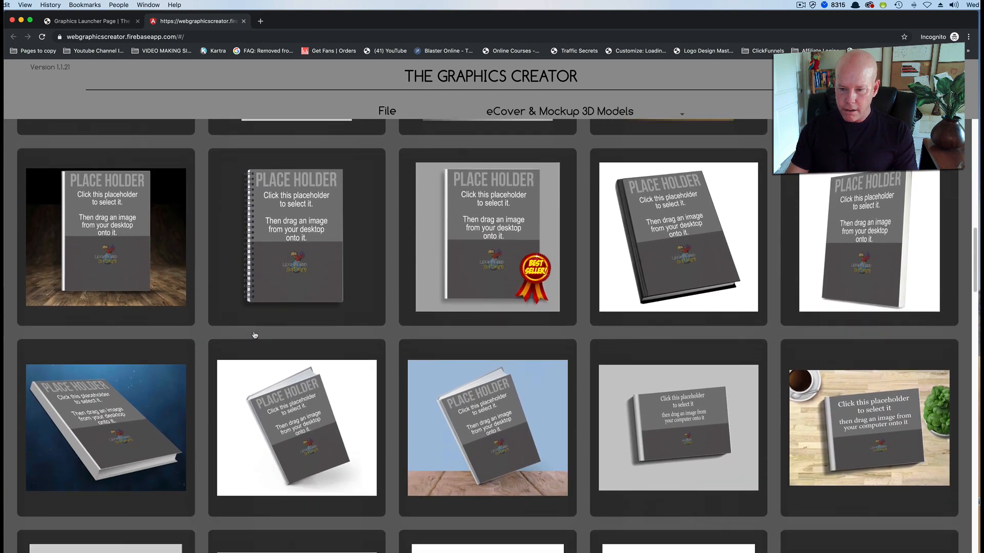
{"action": "scroll", "coordinate": [255, 335], "scroll_direction": "down", "scroll_amount": 10}
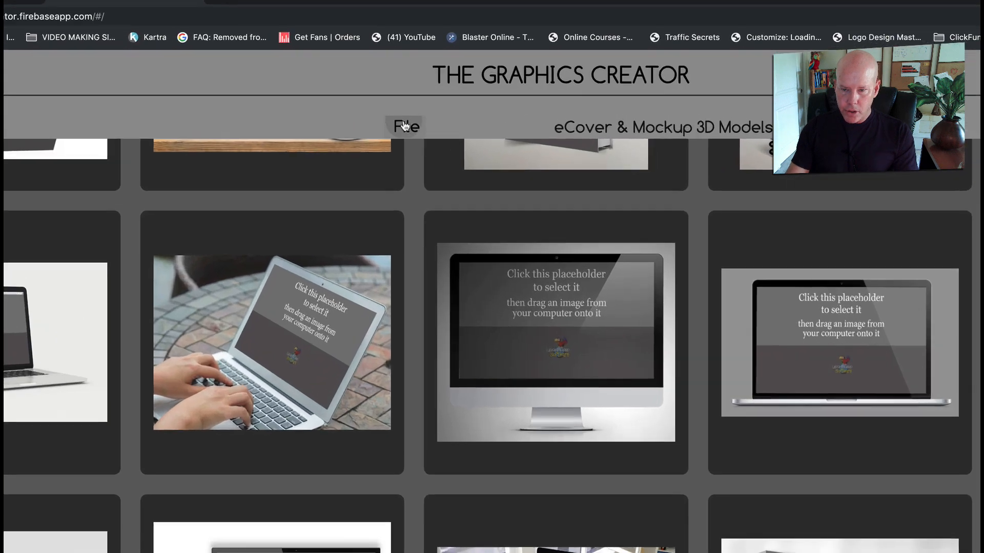
Step: Create a new blank design and set its canvas to 1458 wide by 901 high
{"action": "left_click", "coordinate": [387, 111]}
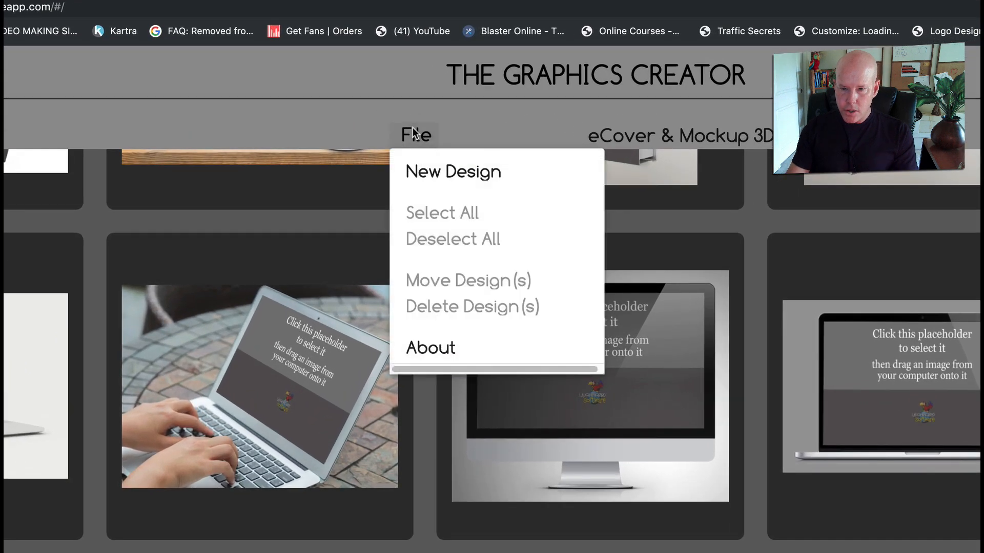
{"action": "left_click", "coordinate": [426, 173]}
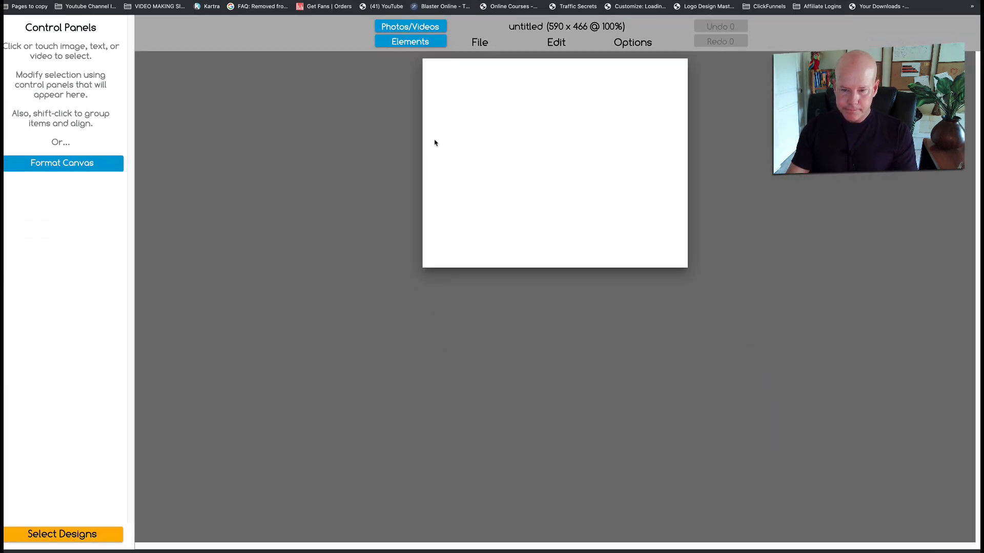
{"action": "left_click", "coordinate": [44, 163]}
{"action": "left_click_drag", "start_coordinate": [7, 144], "coordinate": [12, 172]}
{"action": "left_click", "coordinate": [9, 171]}
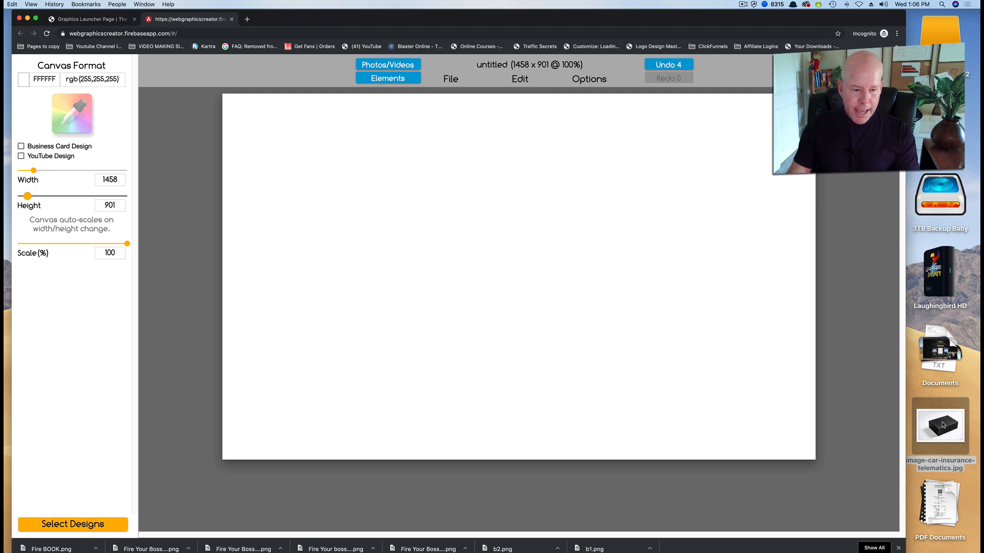
Step: Bring image-car-insurance-telematics.jpg from the desktop onto the canvas, enlarge the box photo and place it near the canvas's centre
{"action": "left_click_drag", "start_coordinate": [943, 425], "coordinate": [477, 244]}
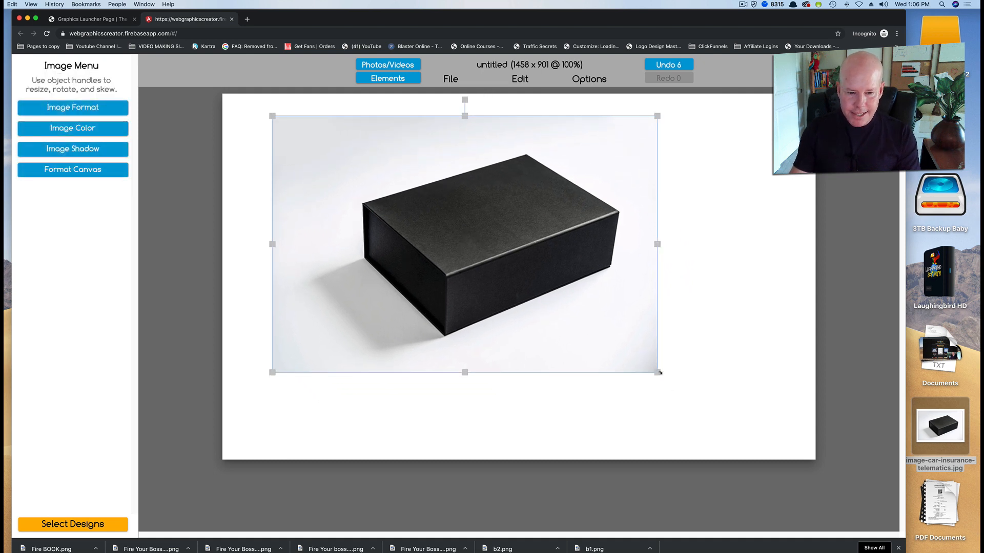
{"action": "left_click_drag", "start_coordinate": [659, 372], "coordinate": [713, 406]}
{"action": "left_click_drag", "start_coordinate": [556, 333], "coordinate": [573, 338]}
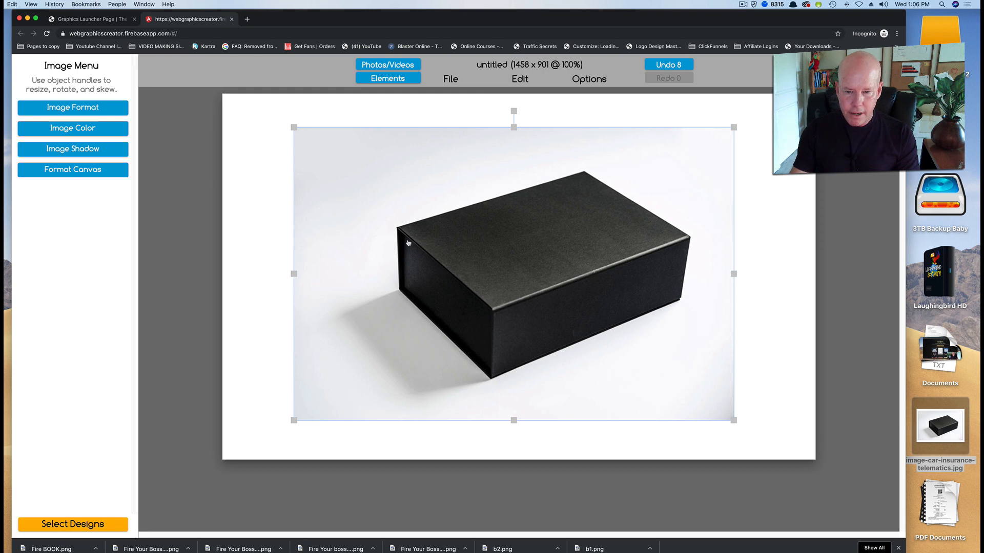
{"action": "left_click", "coordinate": [767, 278]}
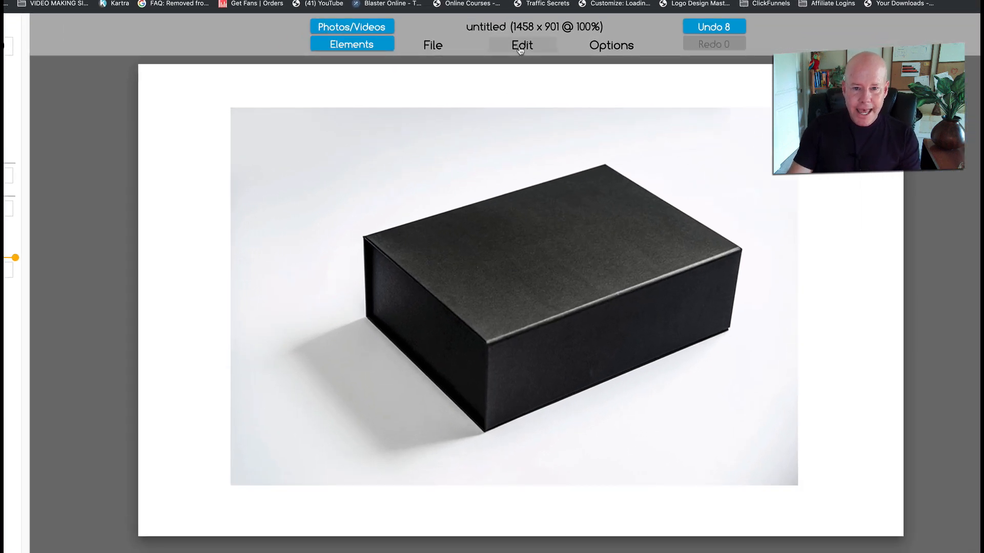
Step: Add a new placeholder and move it over the upper left part of the black box
{"action": "left_click", "coordinate": [520, 49]}
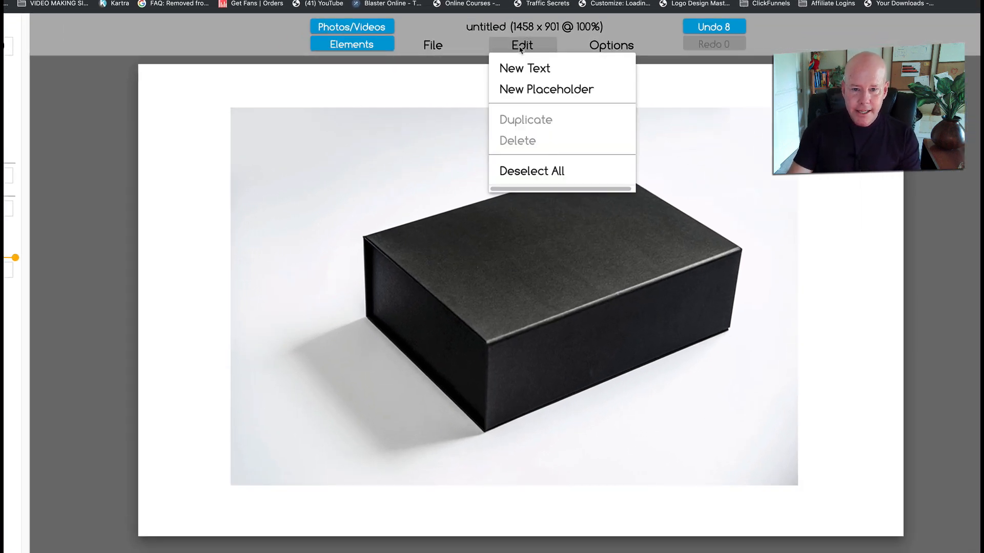
{"action": "left_click", "coordinate": [524, 91]}
{"action": "left_click_drag", "start_coordinate": [504, 316], "coordinate": [451, 253]}
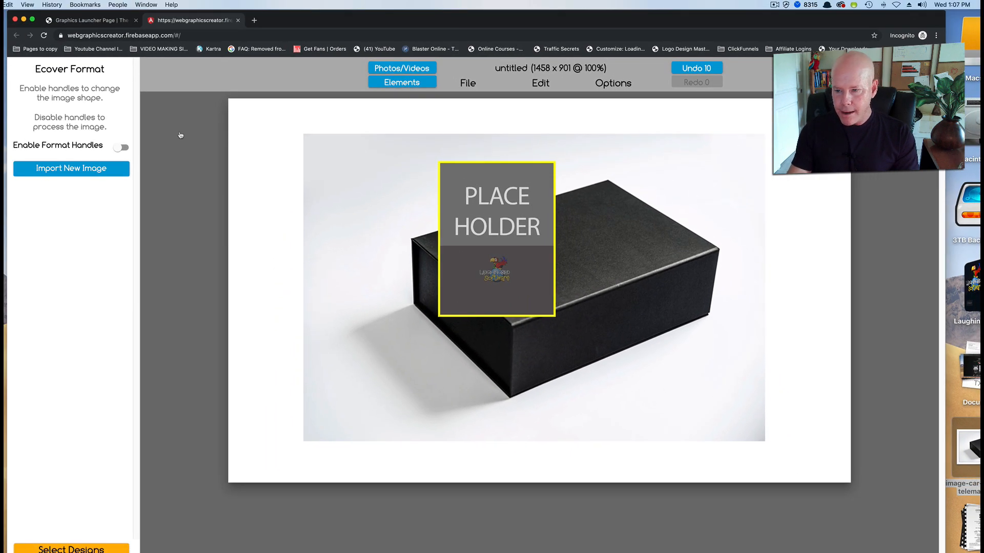
Step: Enable the placeholder's format handles, fit its four corners to the box's top face, and disable the handles to process the shape
{"action": "left_click", "coordinate": [123, 148]}
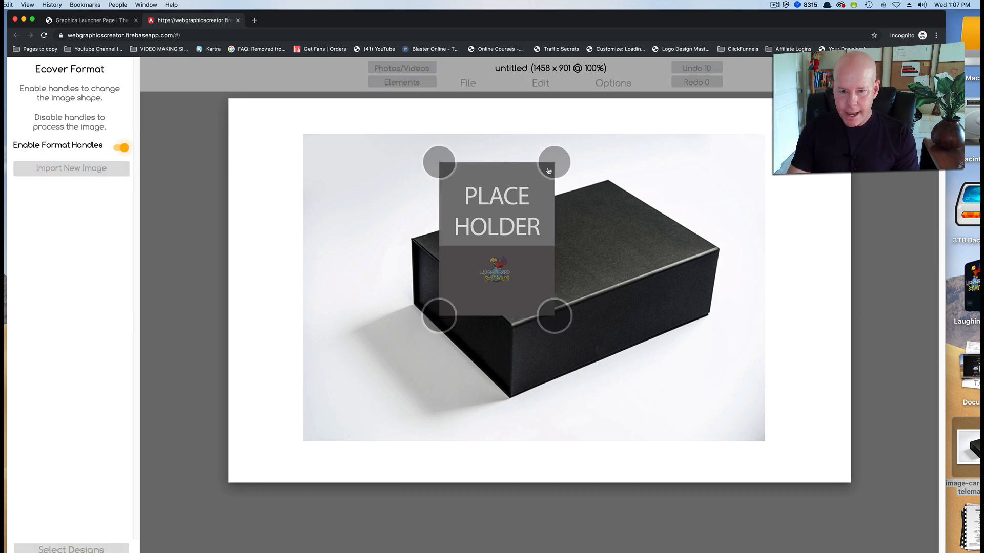
{"action": "left_click_drag", "start_coordinate": [549, 171], "coordinate": [717, 251]}
{"action": "left_click_drag", "start_coordinate": [453, 180], "coordinate": [611, 185]}
{"action": "left_click_drag", "start_coordinate": [454, 313], "coordinate": [414, 240]}
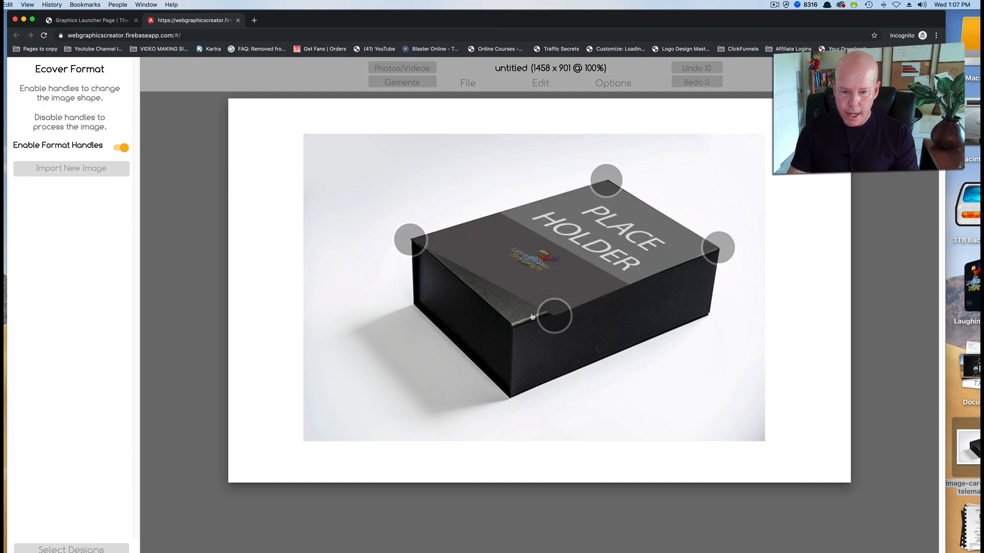
{"action": "left_click_drag", "start_coordinate": [560, 323], "coordinate": [520, 332]}
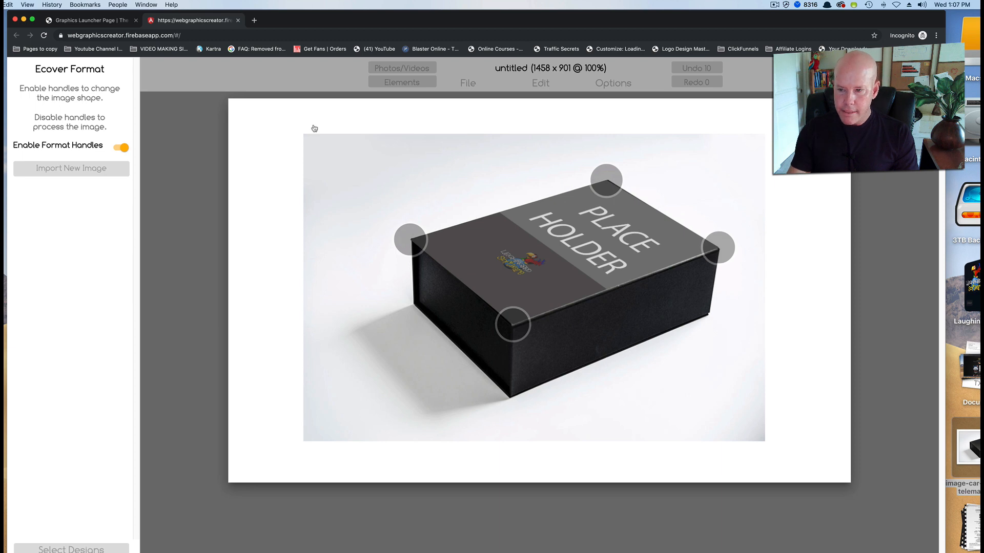
{"action": "left_click", "coordinate": [120, 148]}
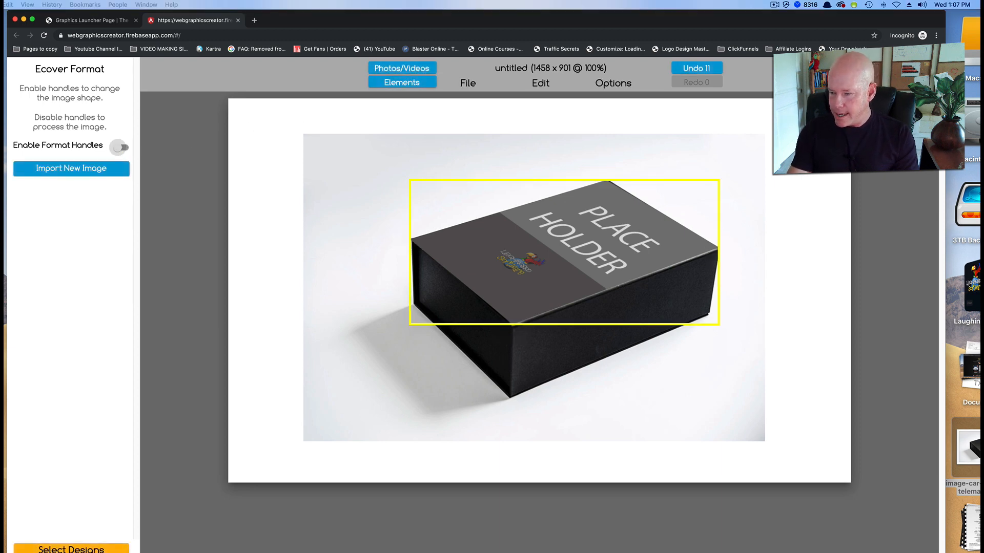
Step: Fill the placeholder on the box's top face with Fire Your Boss COVER.png from the Downloads folder, and deselect it
{"action": "left_click_drag", "start_coordinate": [2, 137], "coordinate": [185, 154]}
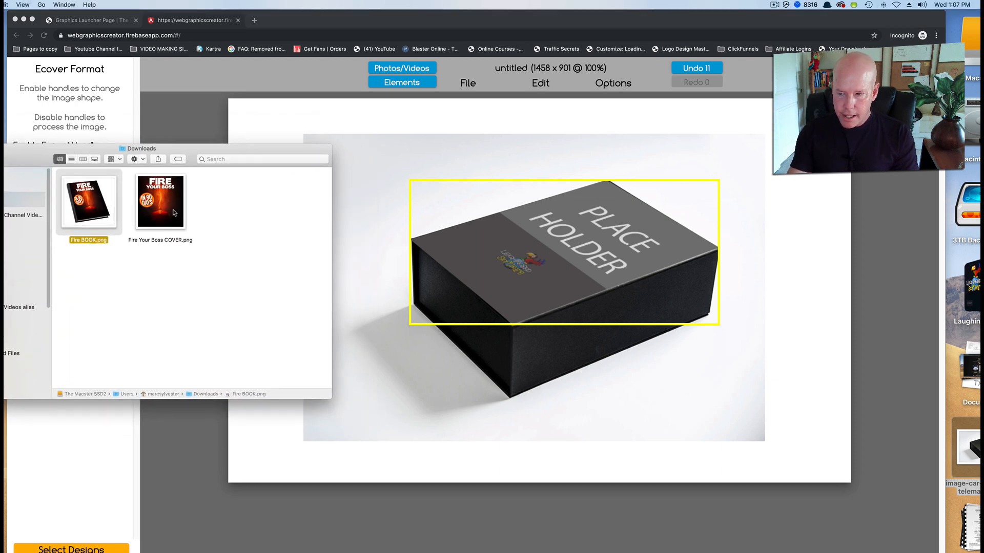
{"action": "left_click_drag", "start_coordinate": [174, 212], "coordinate": [520, 269]}
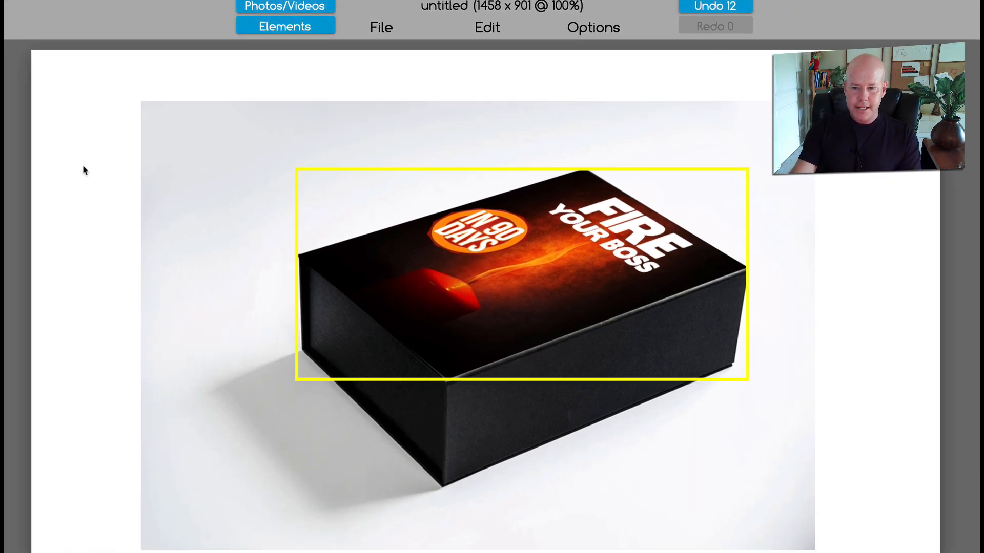
{"action": "left_click", "coordinate": [93, 279]}
Step: Add the text "MY NEW BOOK" above the box and "IS AWESOME" across its lower edge
{"action": "left_click", "coordinate": [484, 27]}
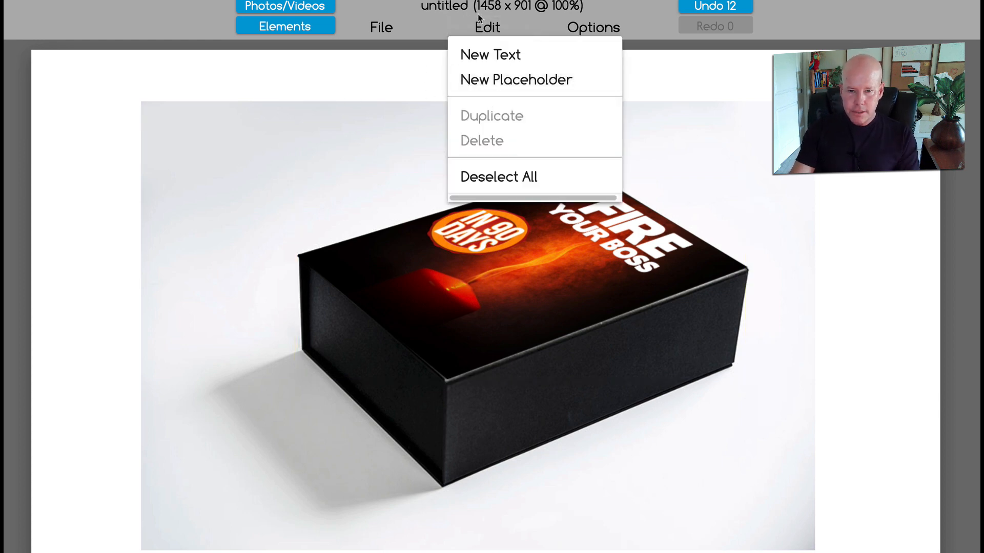
{"action": "left_click", "coordinate": [492, 54]}
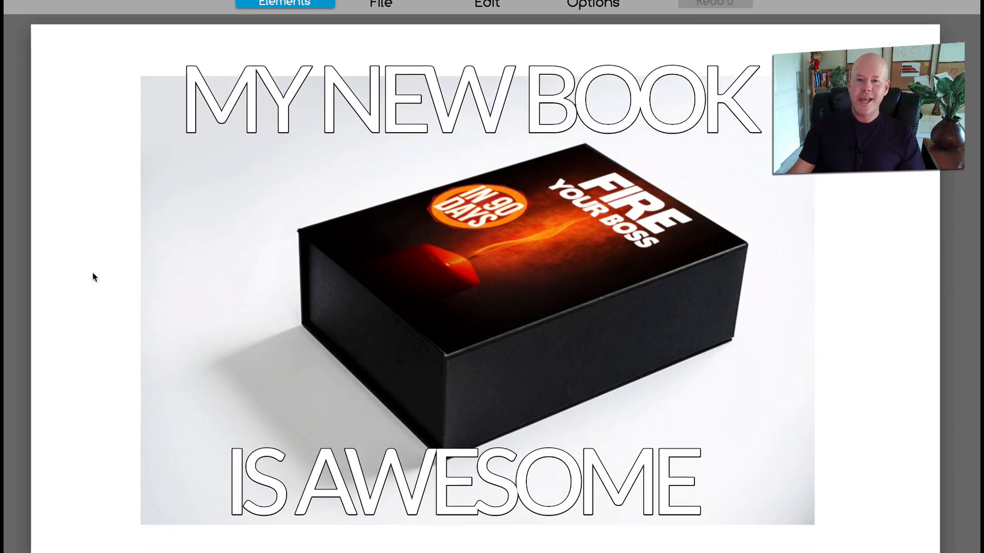